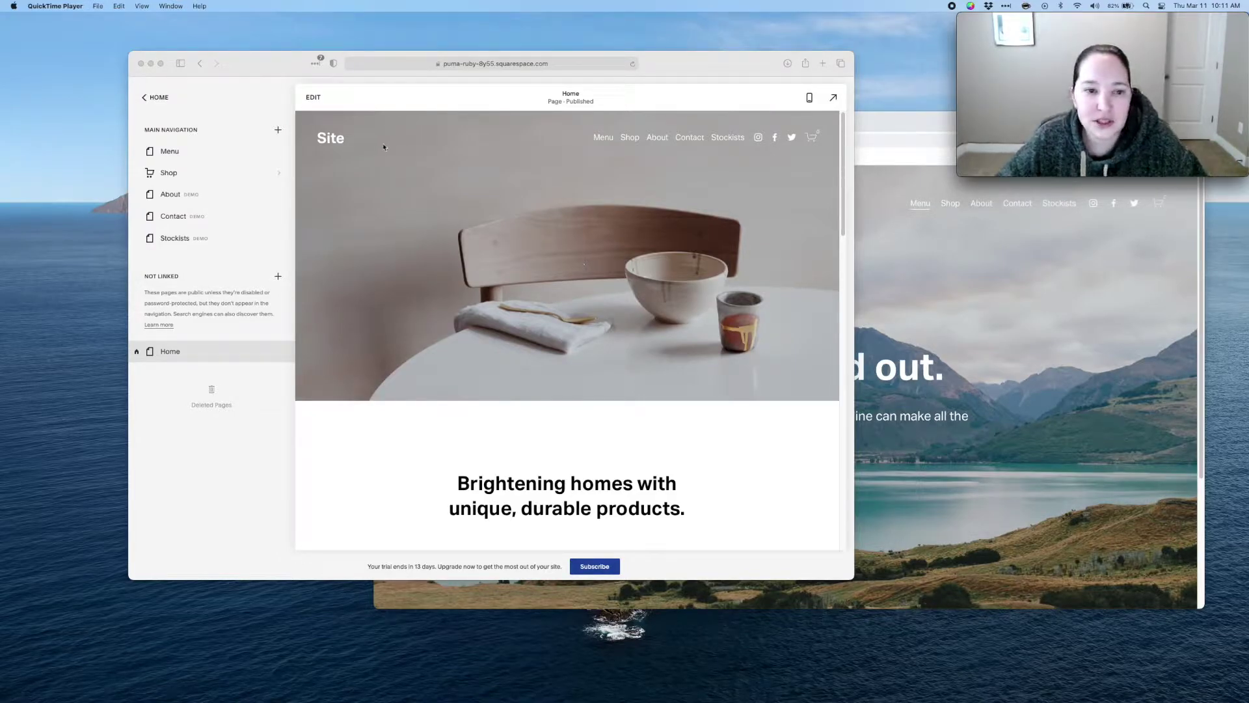
Bring the live site's Menu page forward and scroll to the Ventura footer and back.
{"action": "left_click", "coordinate": [1000, 242]}
{"action": "left_click_drag", "start_coordinate": [920, 130], "coordinate": [677, 141]}
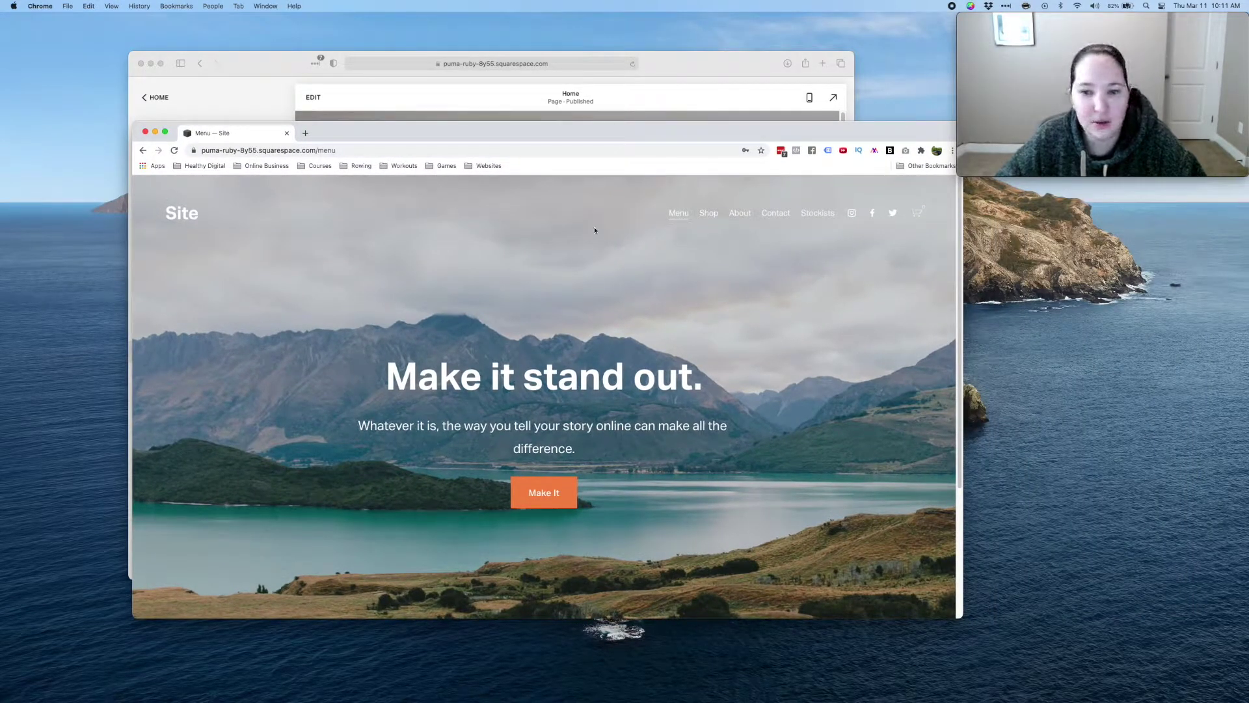
{"action": "scroll", "coordinate": [502, 517], "scroll_direction": "down", "scroll_amount": 5}
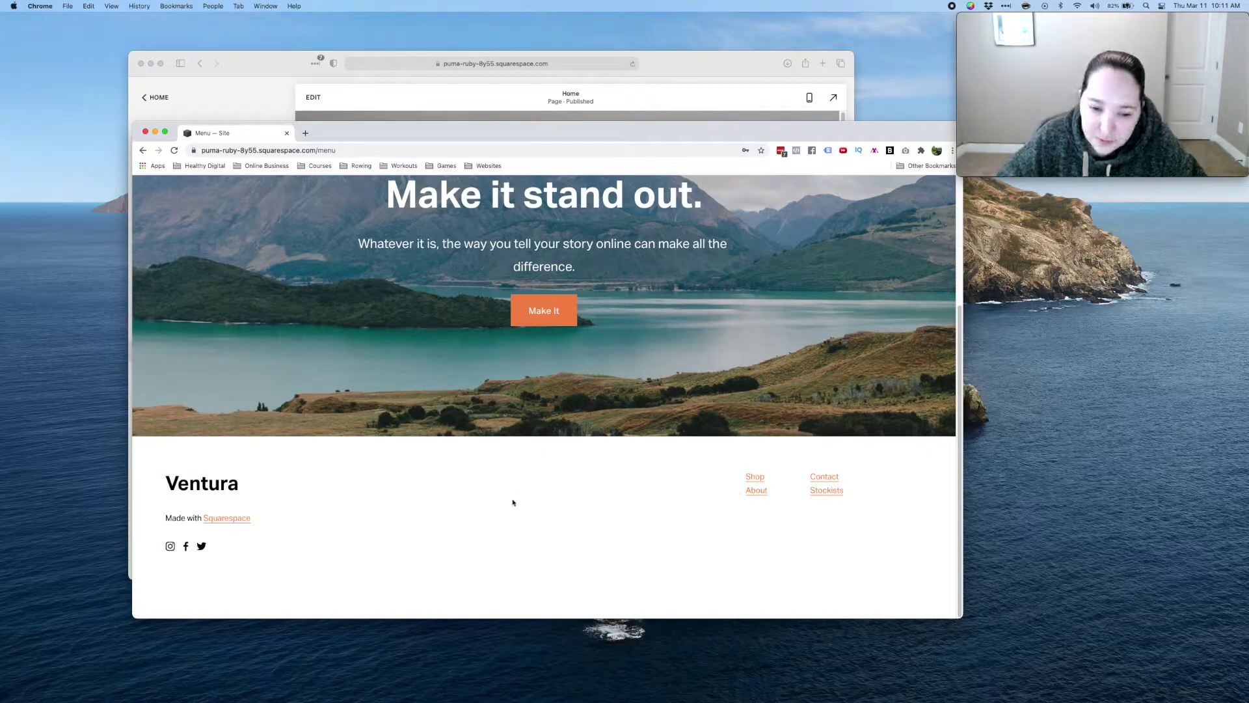
{"action": "scroll", "coordinate": [513, 502], "scroll_direction": "up", "scroll_amount": 5}
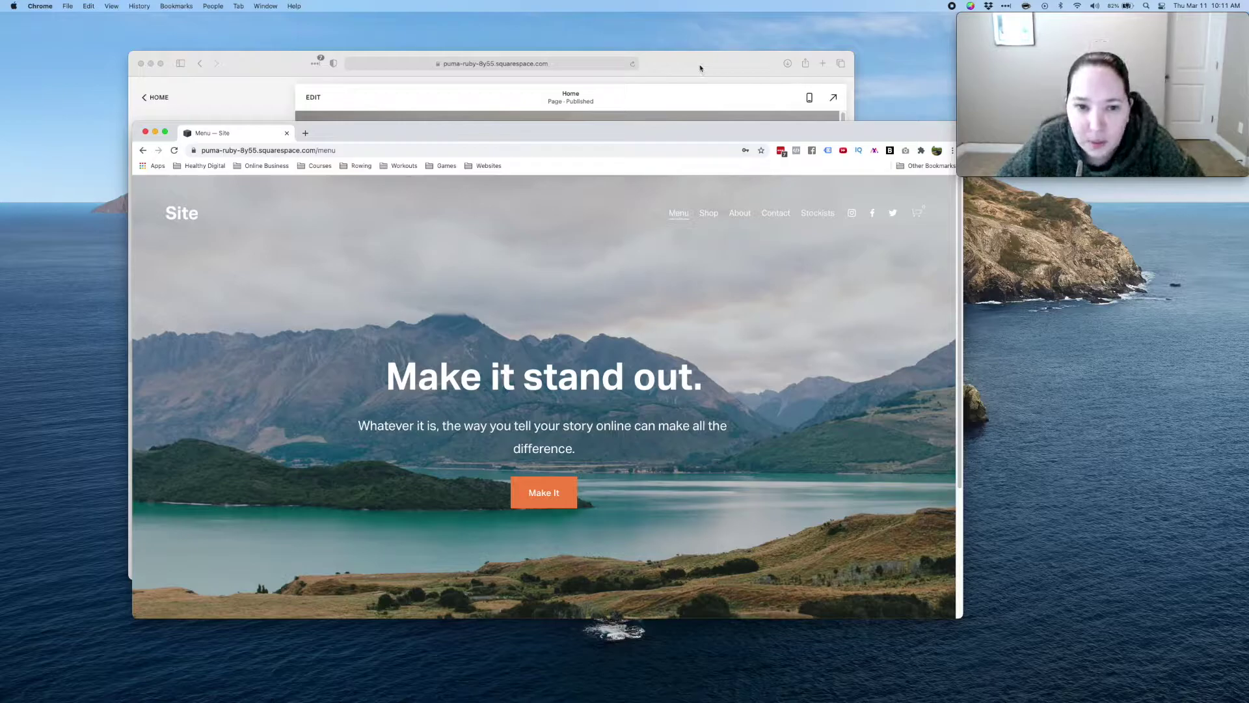
Arrange the Chrome site window right of the Safari editor, ending with the editor in front.
{"action": "left_click_drag", "start_coordinate": [657, 138], "coordinate": [674, 140]}
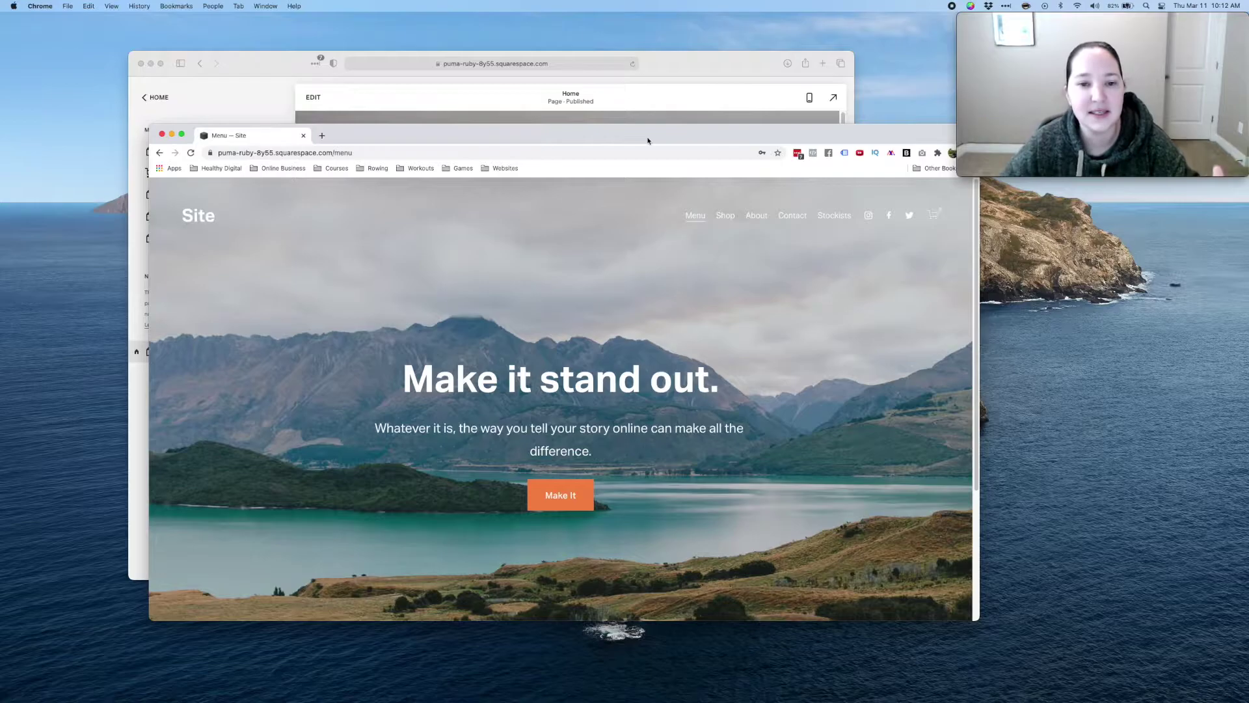
{"action": "left_click_drag", "start_coordinate": [647, 141], "coordinate": [834, 154]}
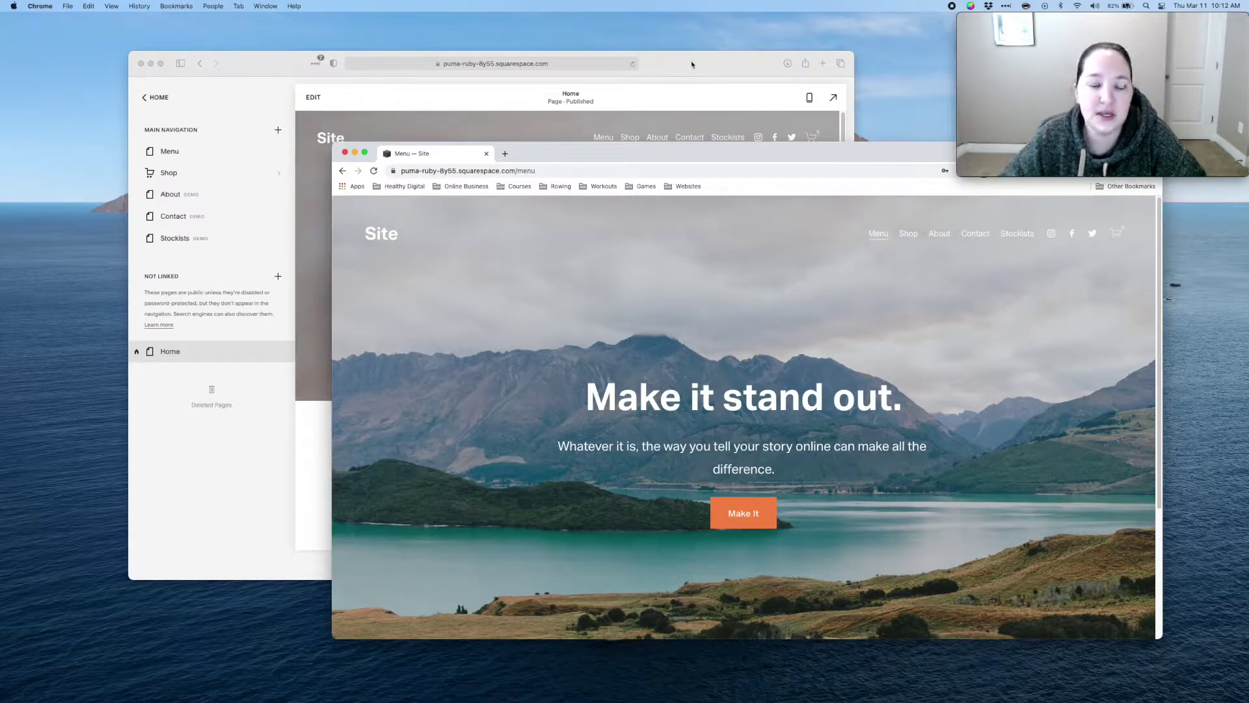
{"action": "left_click_drag", "start_coordinate": [701, 66], "coordinate": [646, 57]}
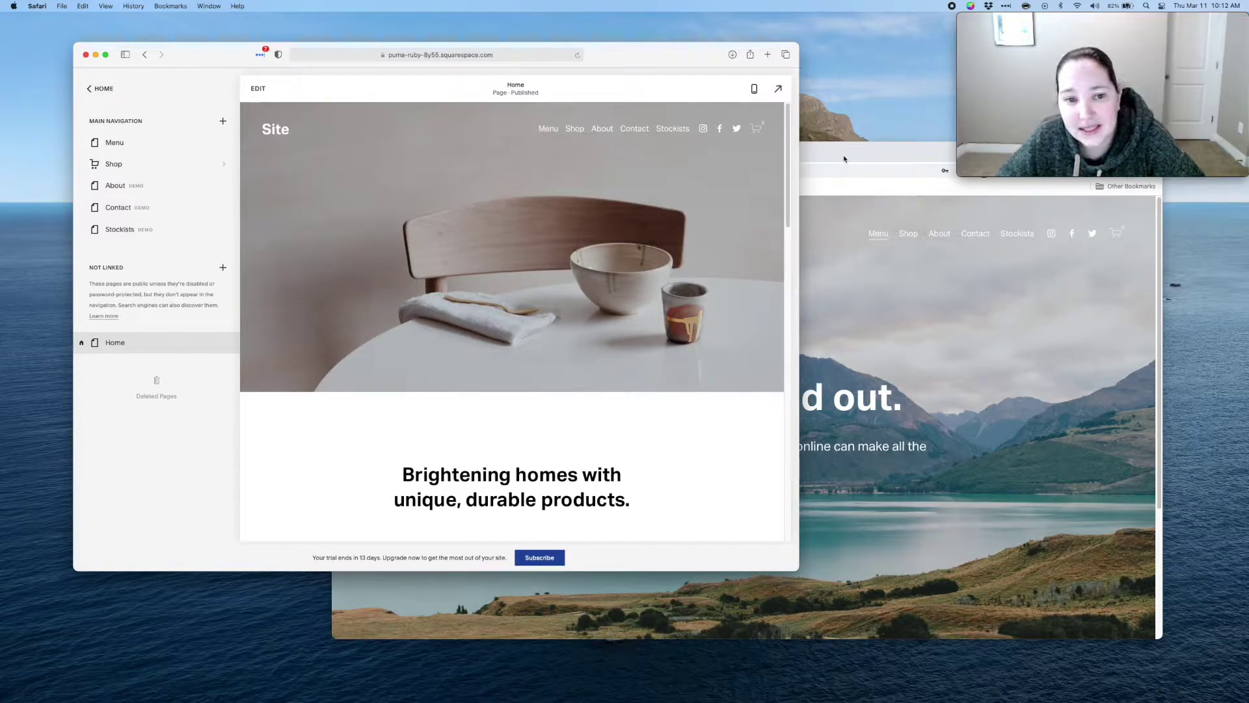
{"action": "left_click", "coordinate": [877, 160]}
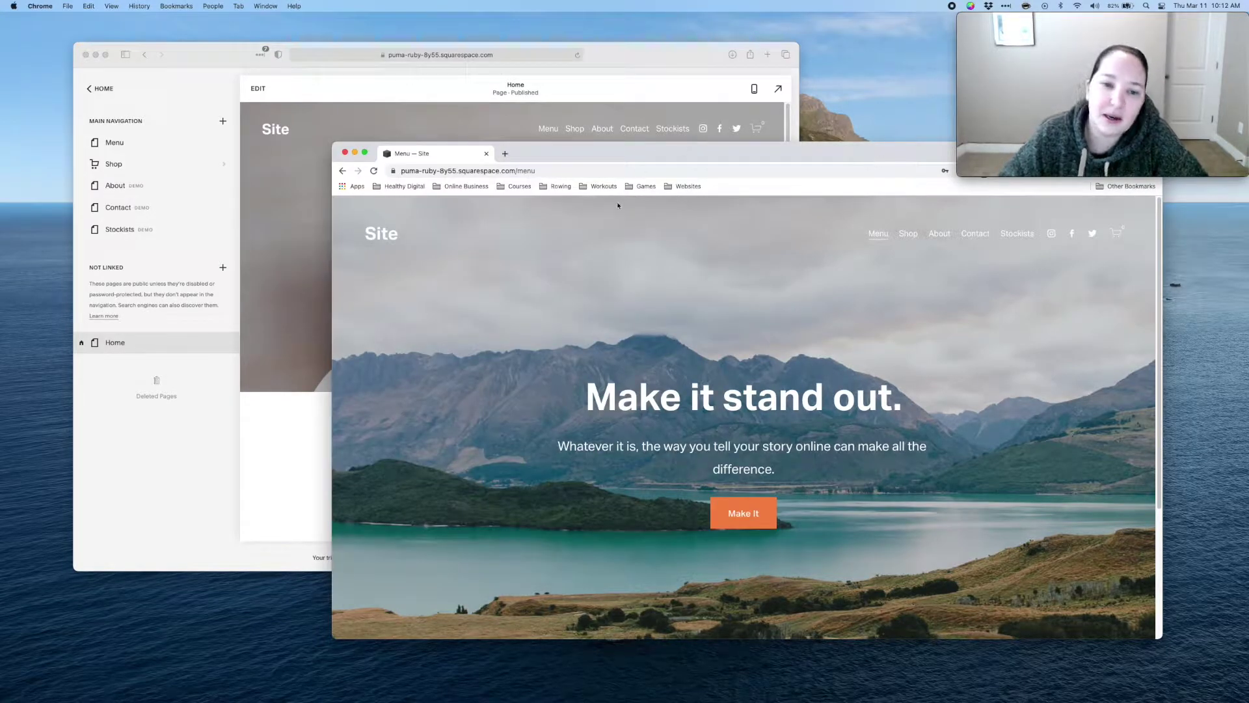
{"action": "left_click", "coordinate": [607, 56]}
{"action": "left_click", "coordinate": [866, 150]}
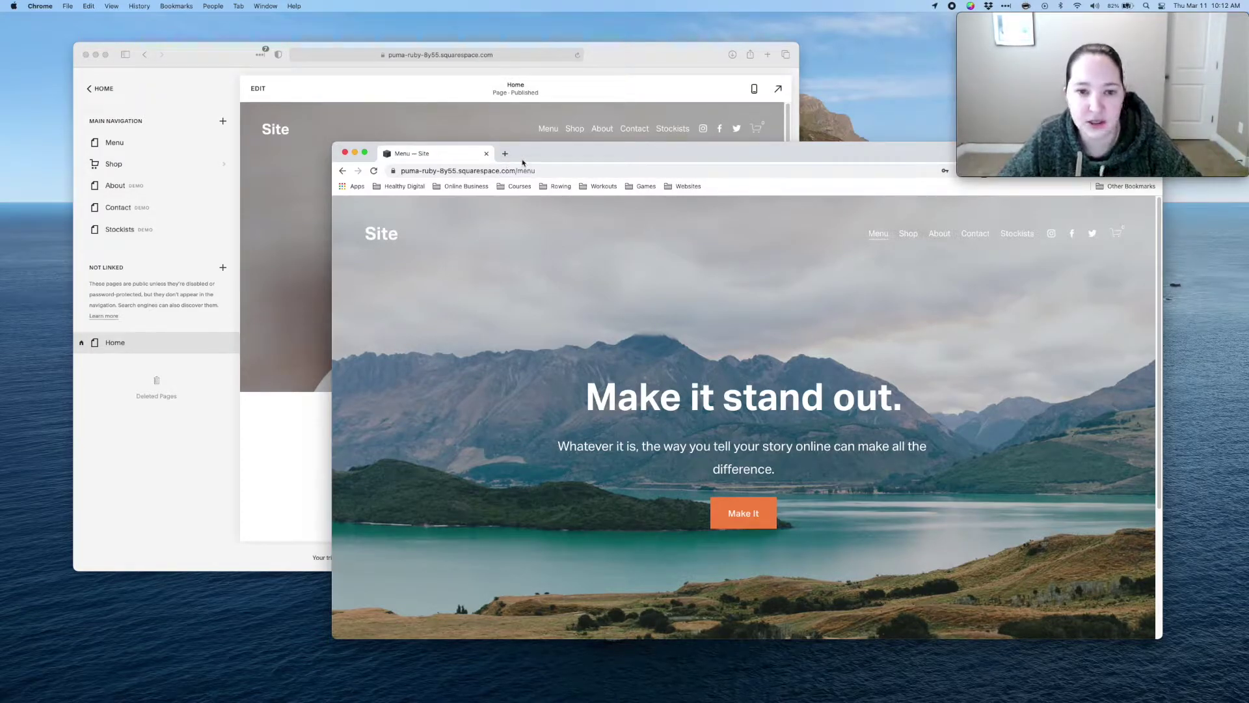
{"action": "left_click", "coordinate": [622, 59]}
Enlarge the editor window and load the Home page from Pages into the preview.
{"action": "left_click_drag", "start_coordinate": [799, 570], "coordinate": [992, 617]}
{"action": "left_click_drag", "start_coordinate": [775, 61], "coordinate": [744, 37]}
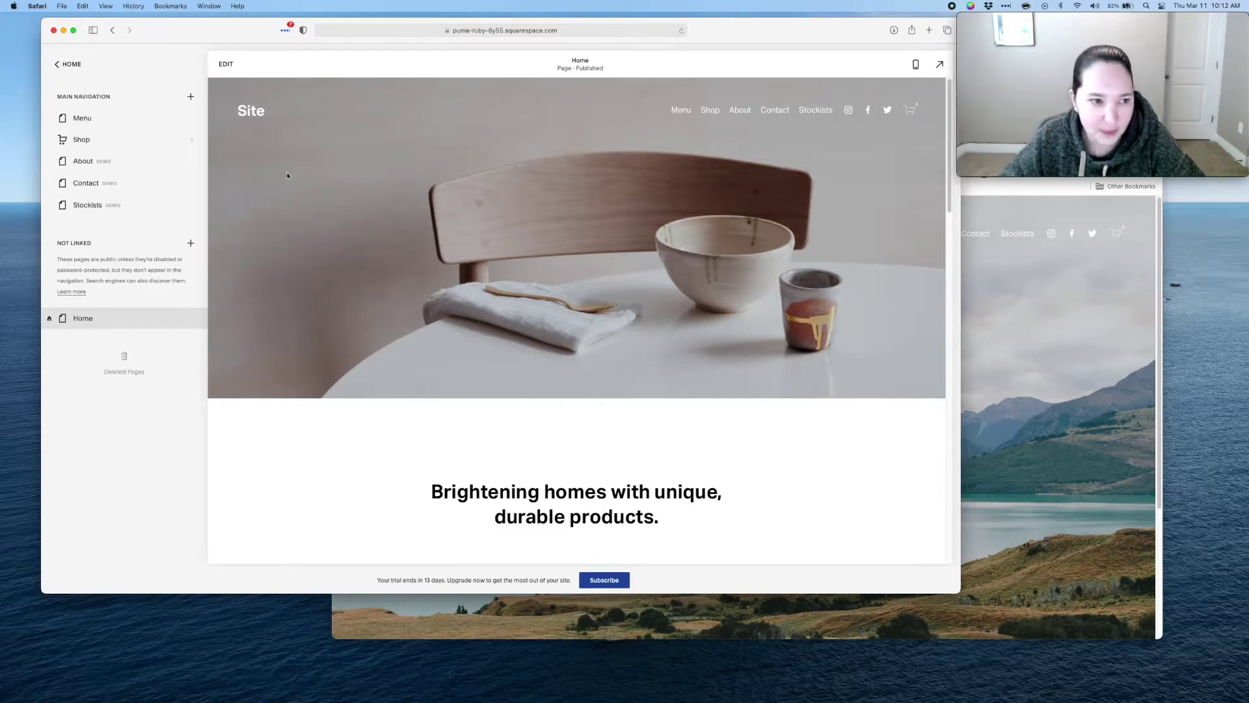
{"action": "left_click", "coordinate": [69, 64]}
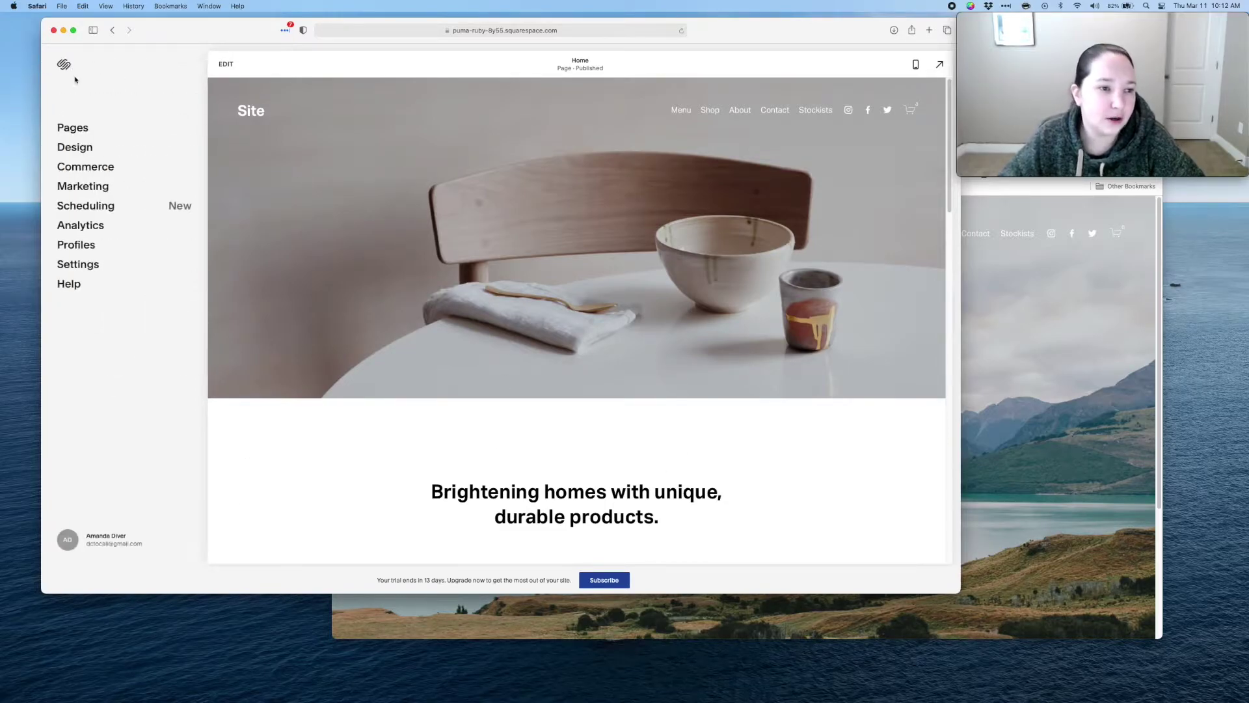
{"action": "left_click", "coordinate": [71, 129]}
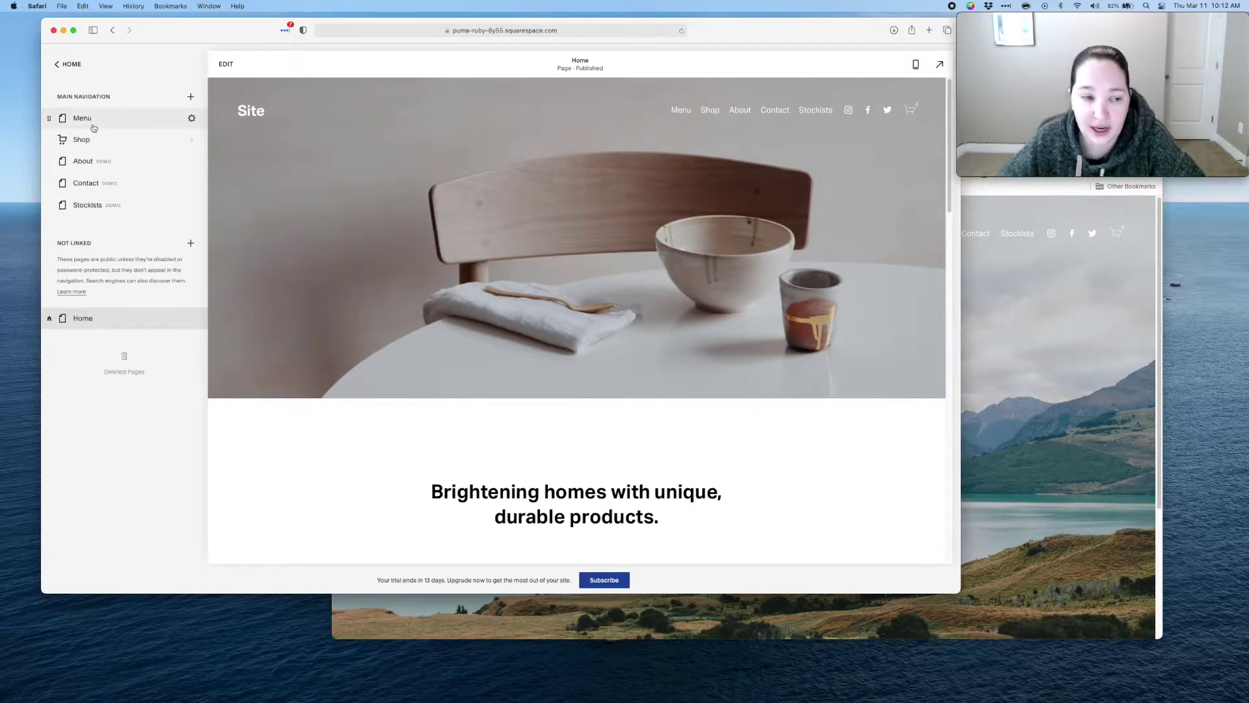
{"action": "left_click", "coordinate": [98, 318]}
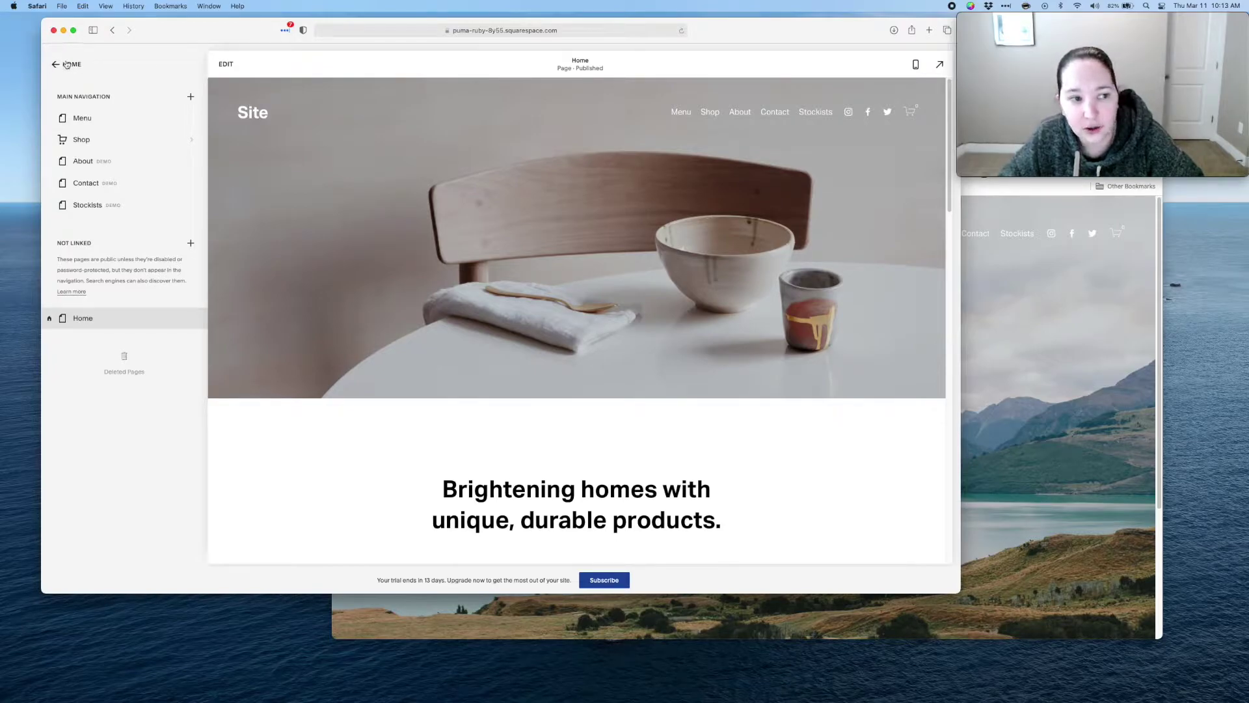
{"action": "left_click", "coordinate": [69, 64]}
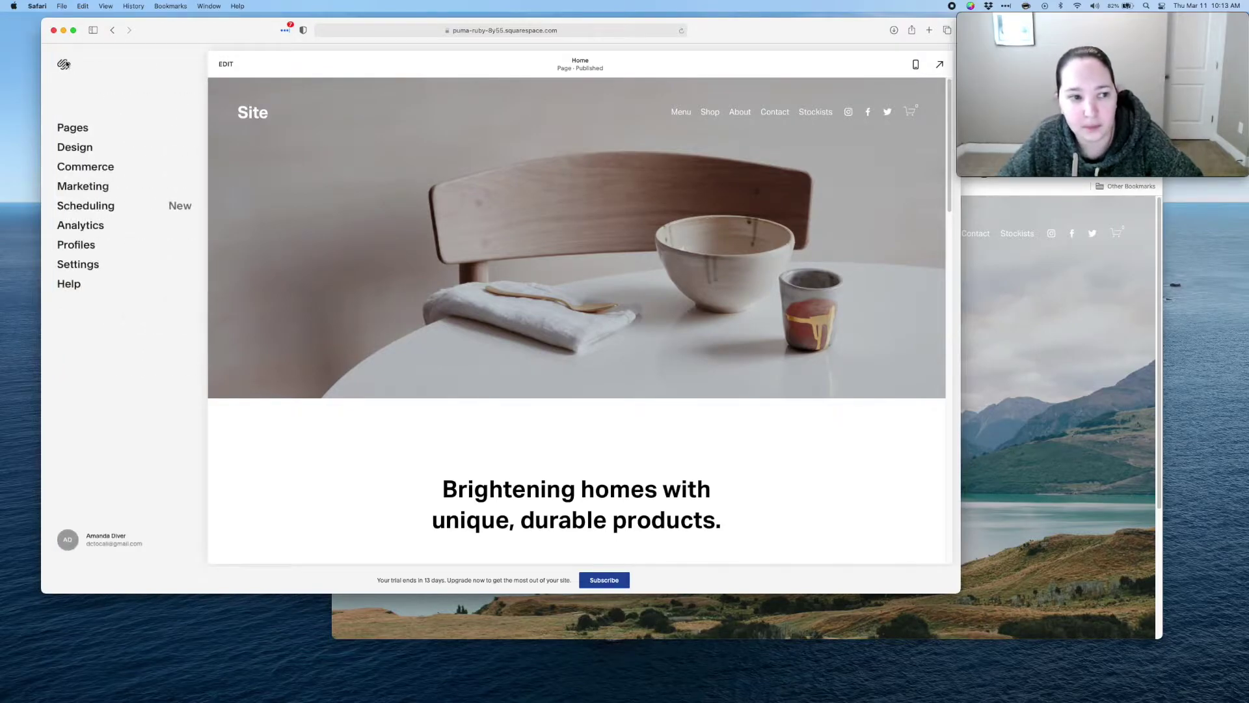
Go to Design > Custom CSS to reach the empty code editor beside the Home preview.
{"action": "left_click", "coordinate": [78, 147]}
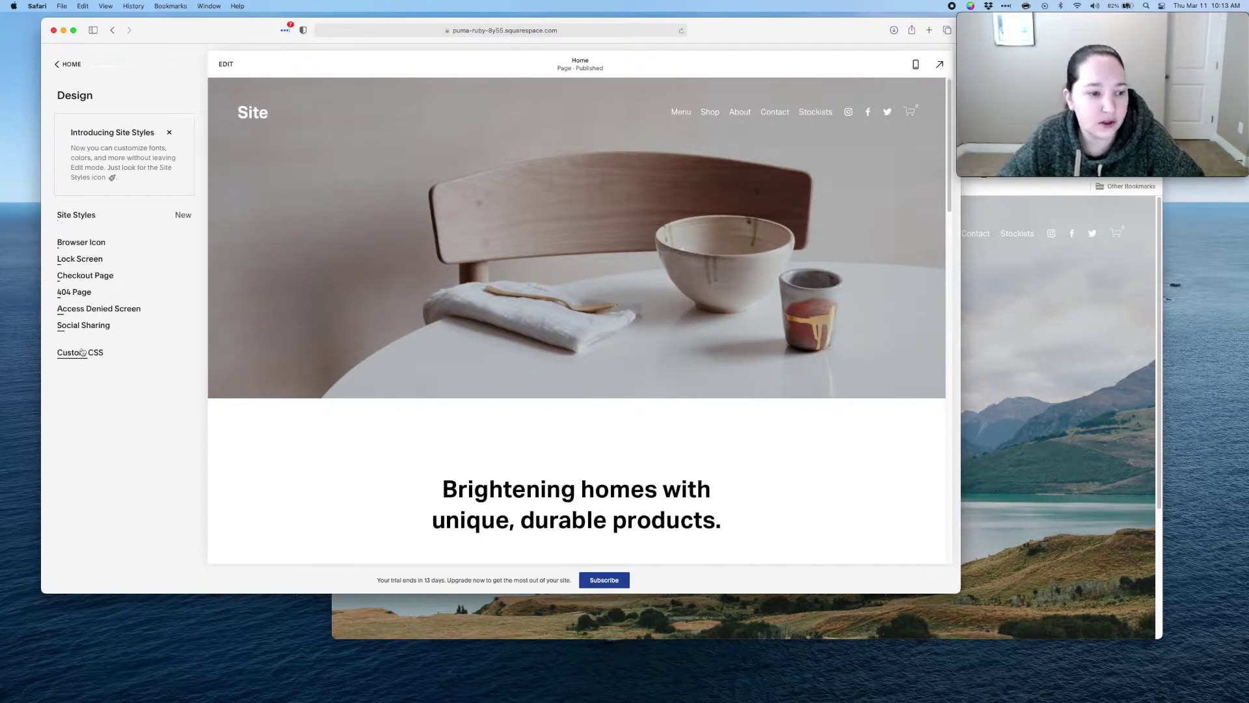
{"action": "left_click", "coordinate": [67, 69]}
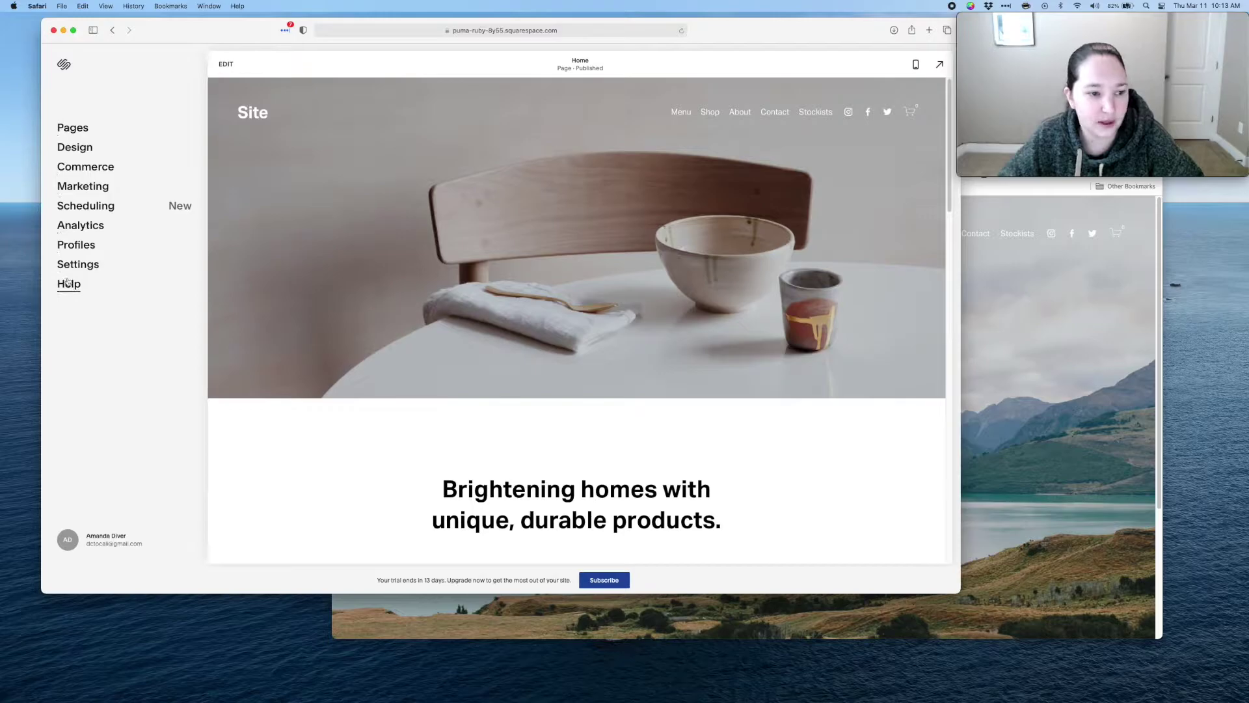
{"action": "left_click", "coordinate": [73, 147]}
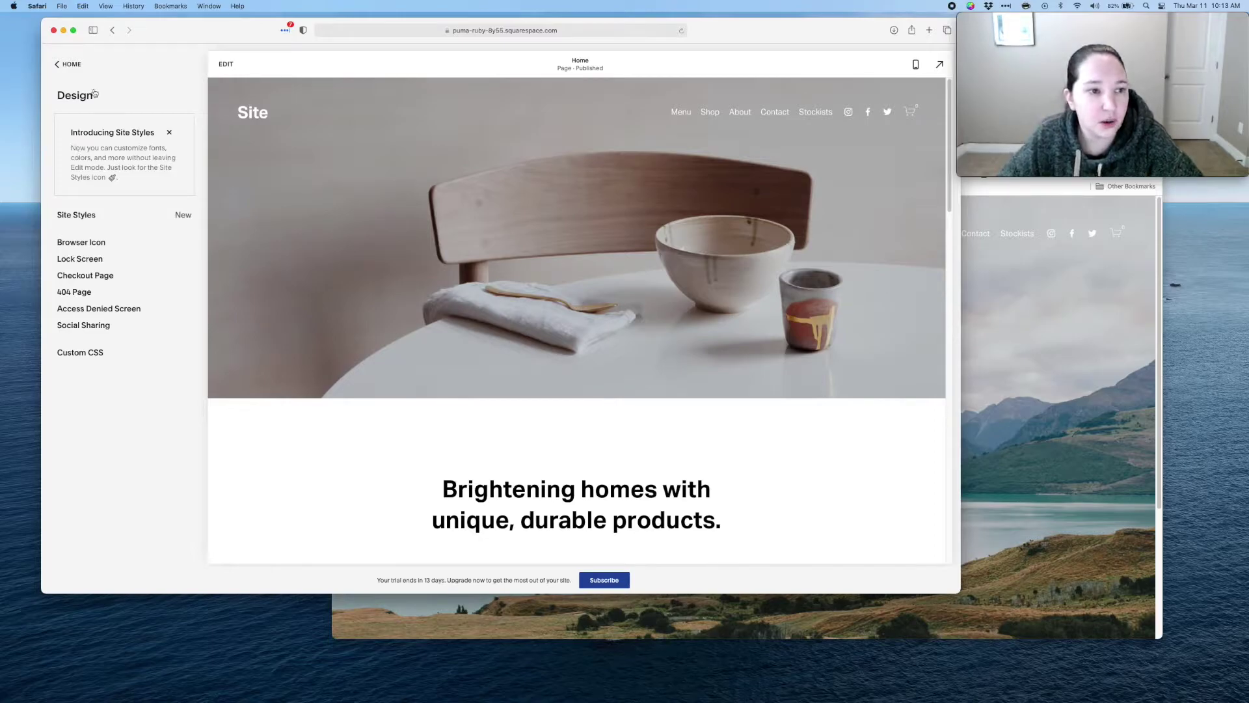
{"action": "left_click", "coordinate": [80, 353]}
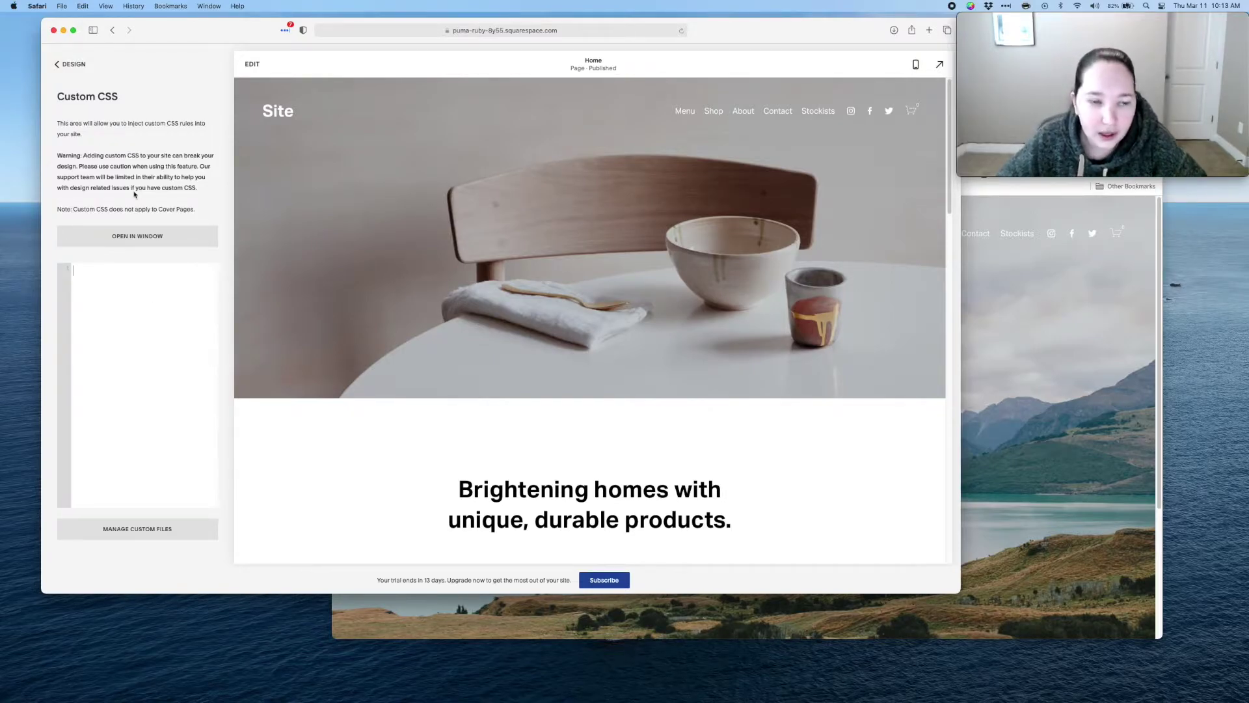
Resize and reposition the Chrome window and load the live Home page via the site logo.
{"action": "left_click", "coordinate": [978, 364]}
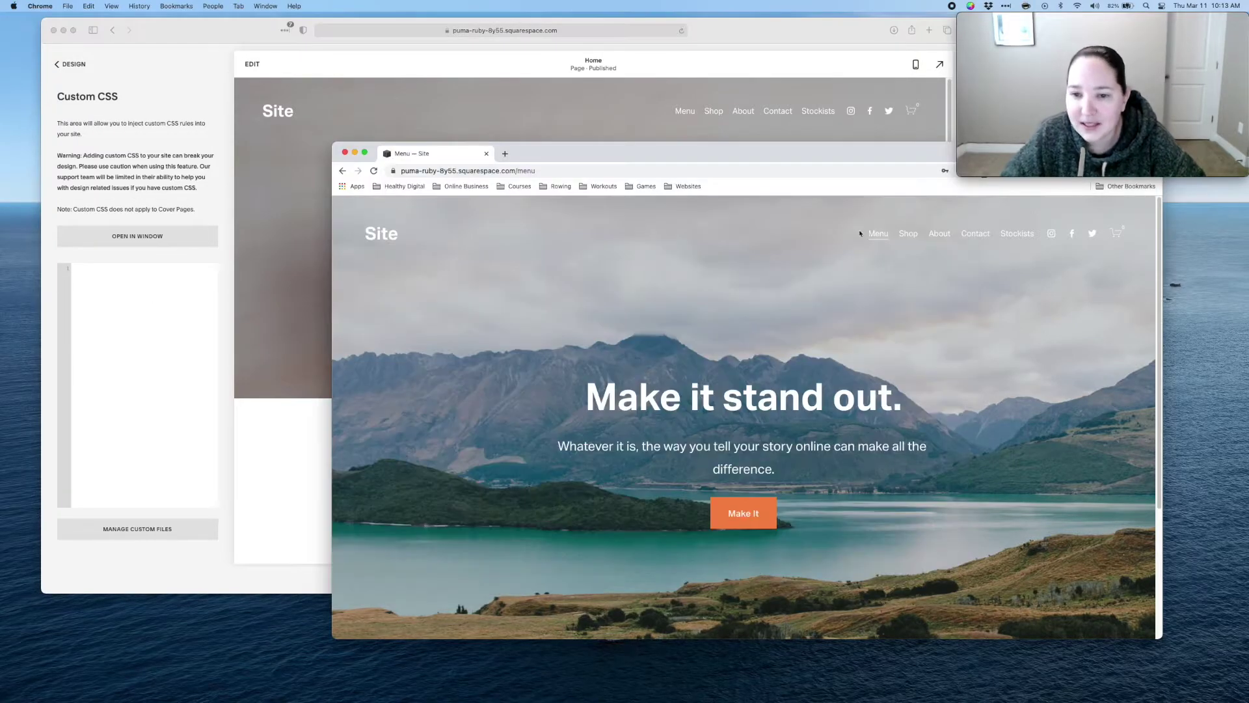
{"action": "left_click_drag", "start_coordinate": [744, 149], "coordinate": [517, 97]}
{"action": "left_click_drag", "start_coordinate": [703, 94], "coordinate": [695, 75]}
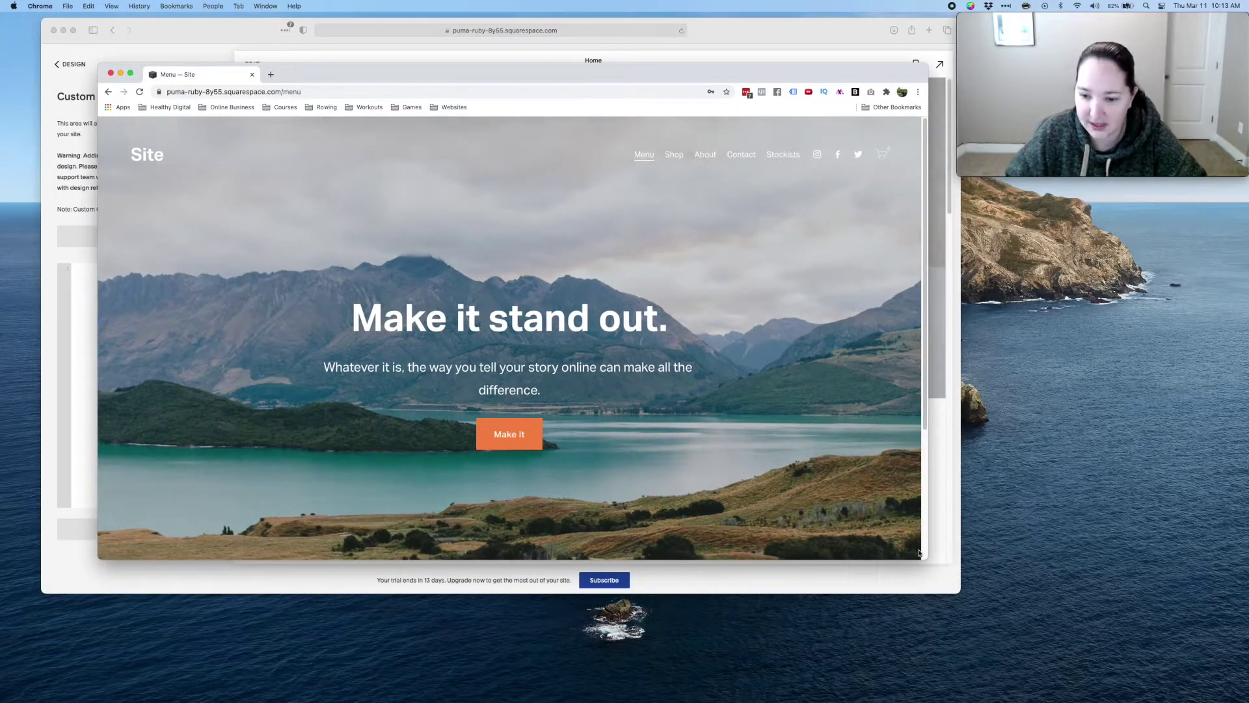
{"action": "left_click_drag", "start_coordinate": [928, 559], "coordinate": [992, 618]}
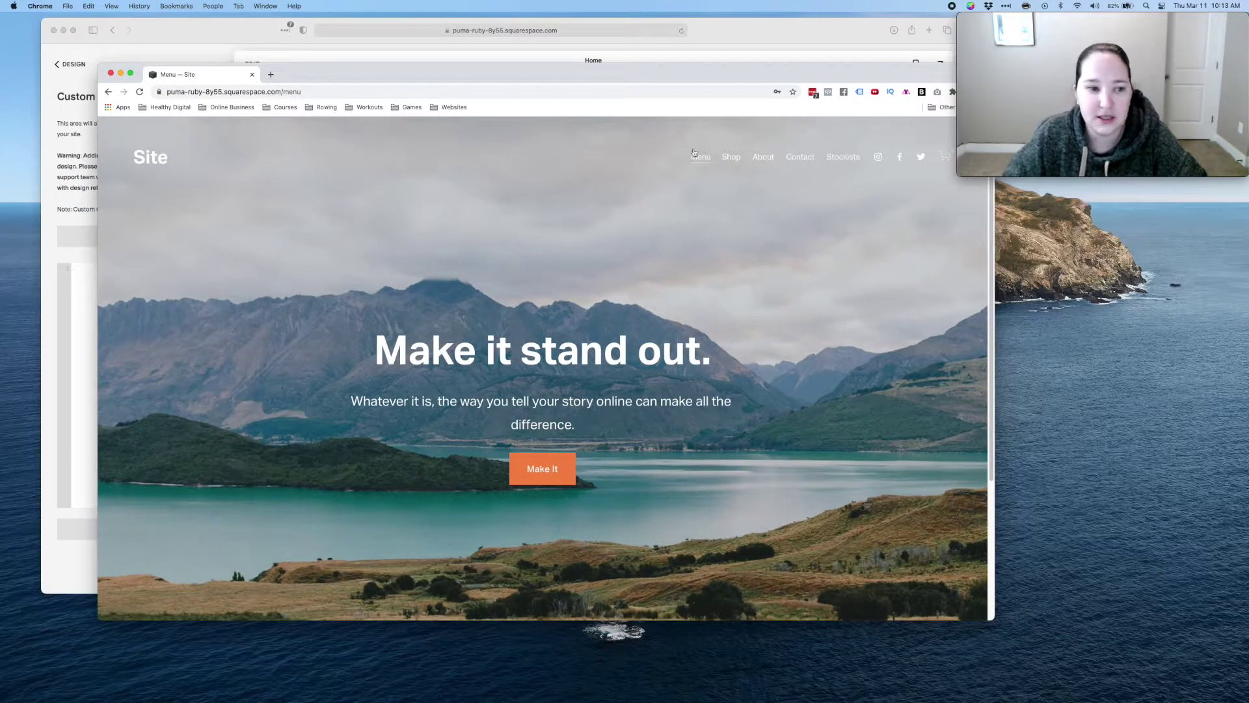
{"action": "left_click", "coordinate": [143, 160]}
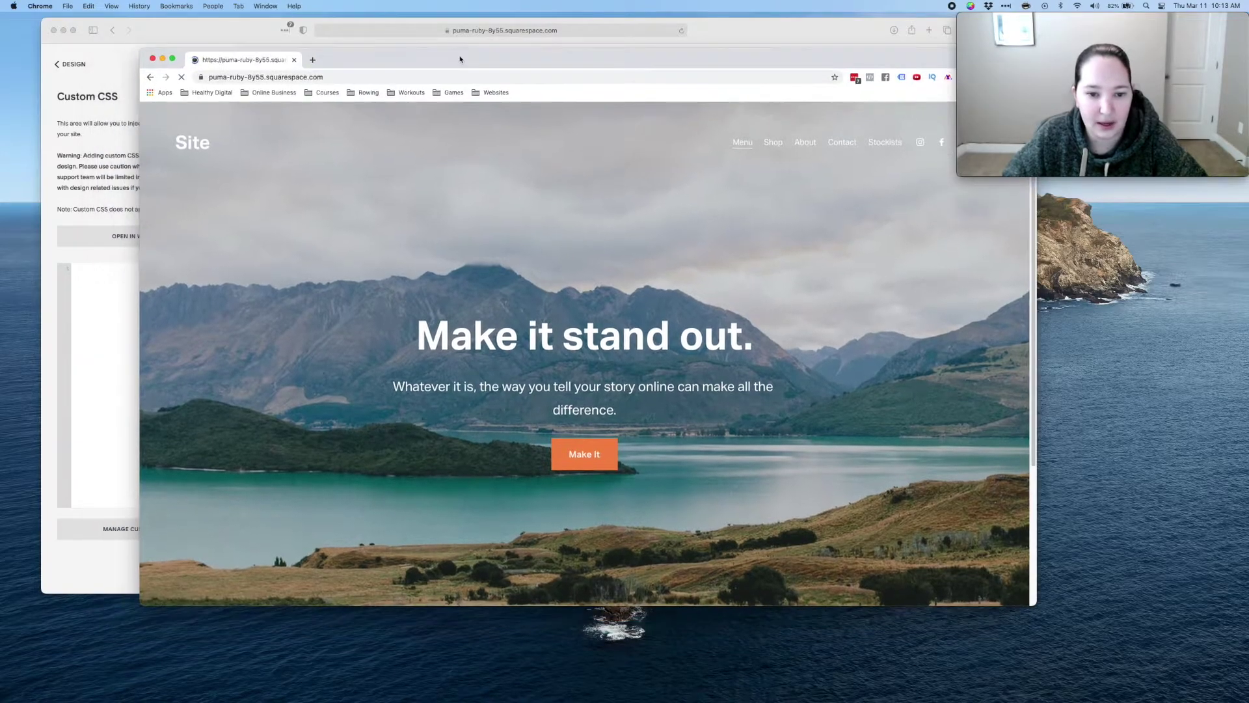
{"action": "left_click_drag", "start_coordinate": [709, 74], "coordinate": [751, 61]}
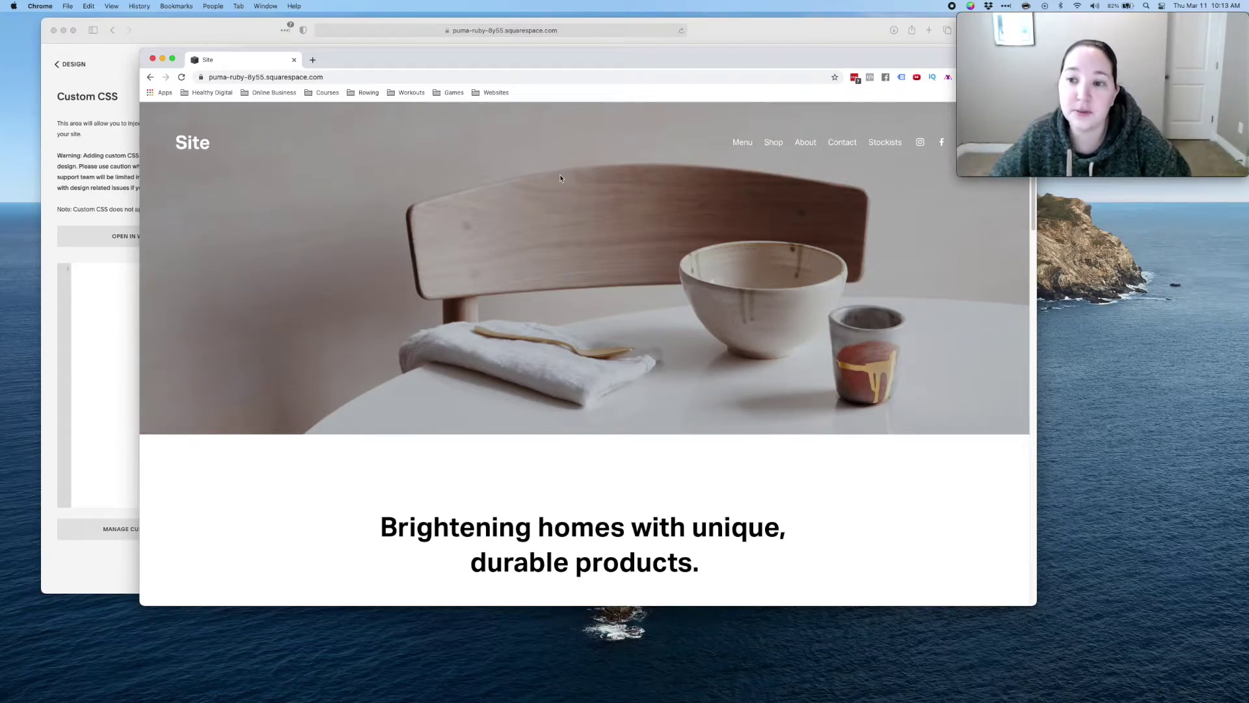
{"action": "left_click_drag", "start_coordinate": [644, 65], "coordinate": [552, 61]}
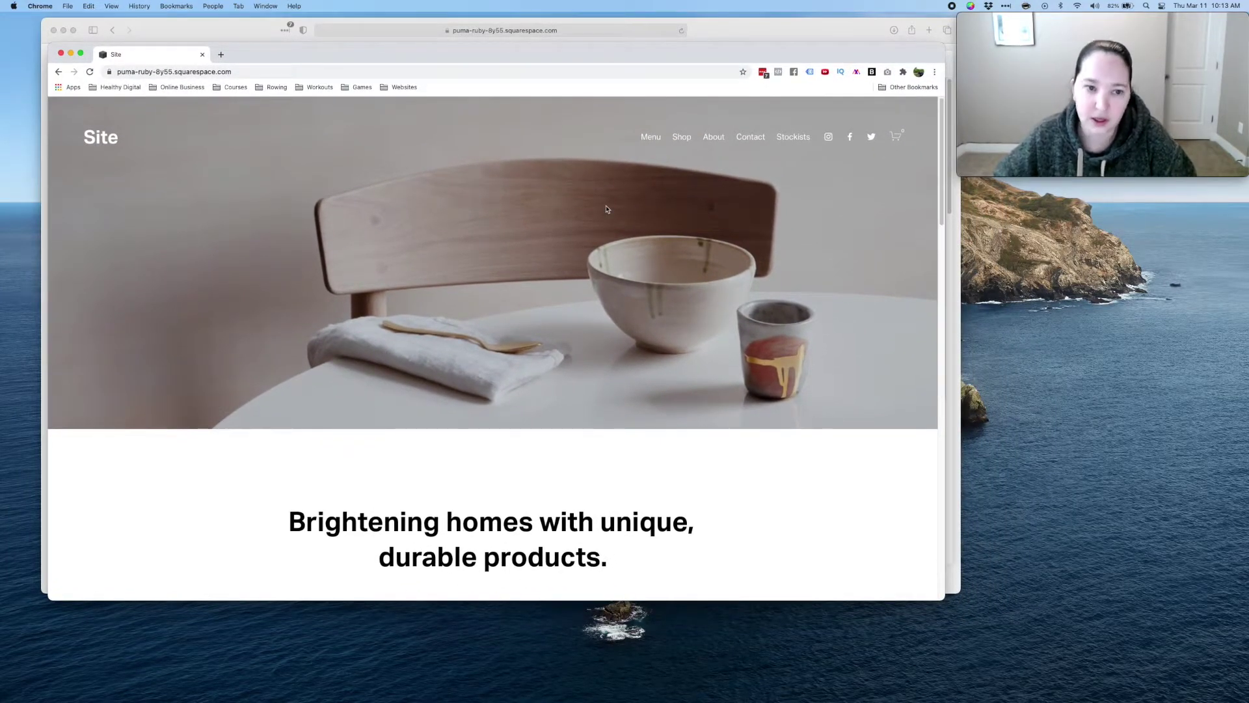
{"action": "left_click", "coordinate": [112, 6]}
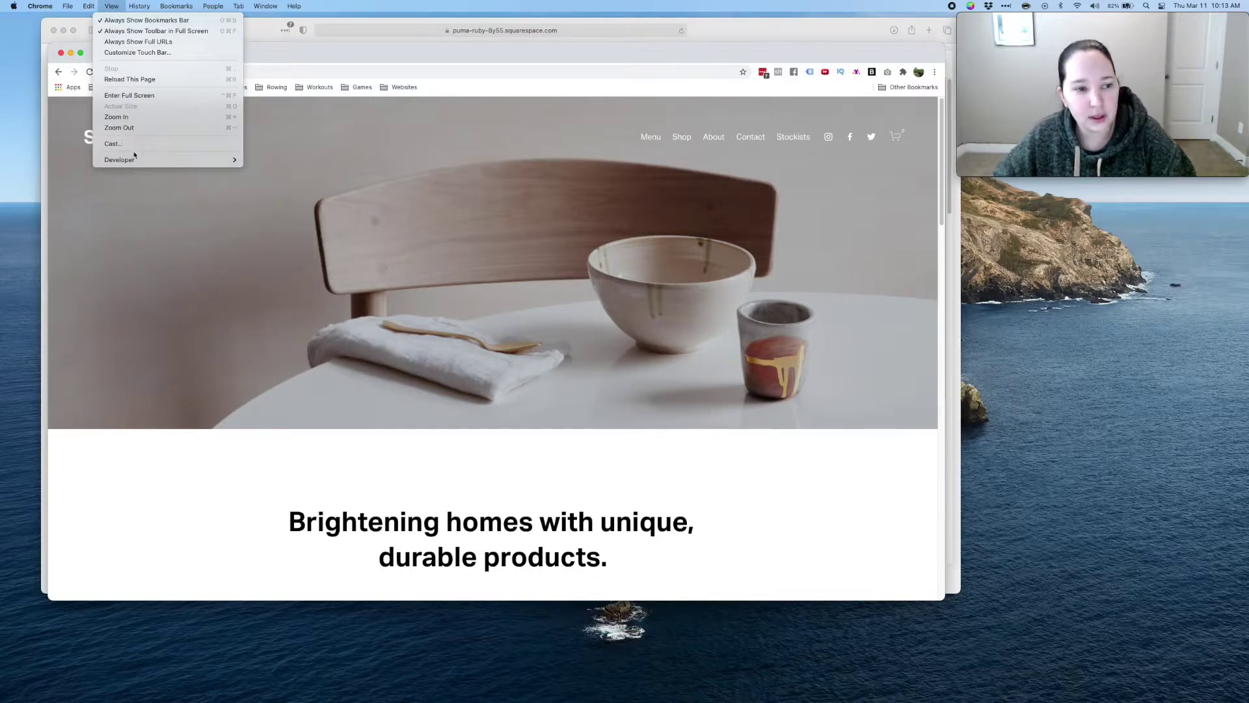
Open Developer Tools on the live Home page and copy the body element's collection ID.
{"action": "mouse_move", "coordinate": [136, 160]}
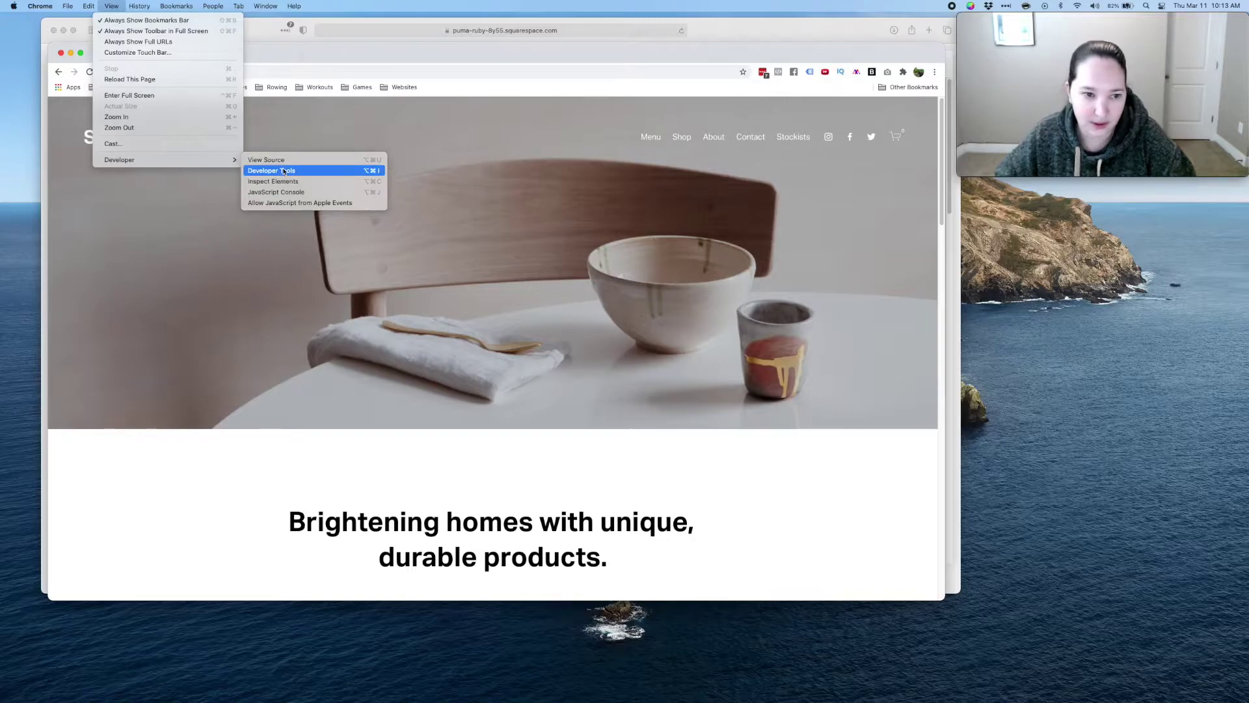
{"action": "left_click", "coordinate": [283, 170]}
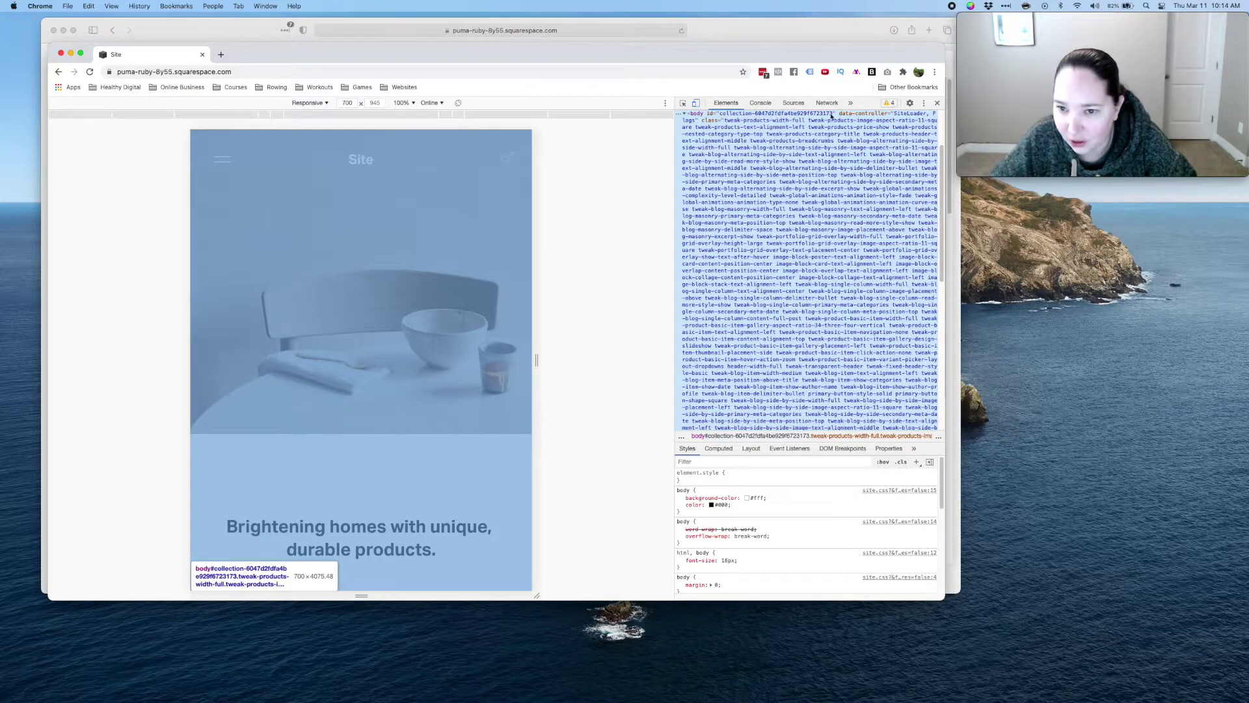
{"action": "double_click", "coordinate": [761, 114]}
{"action": "key", "text": "super+c"}
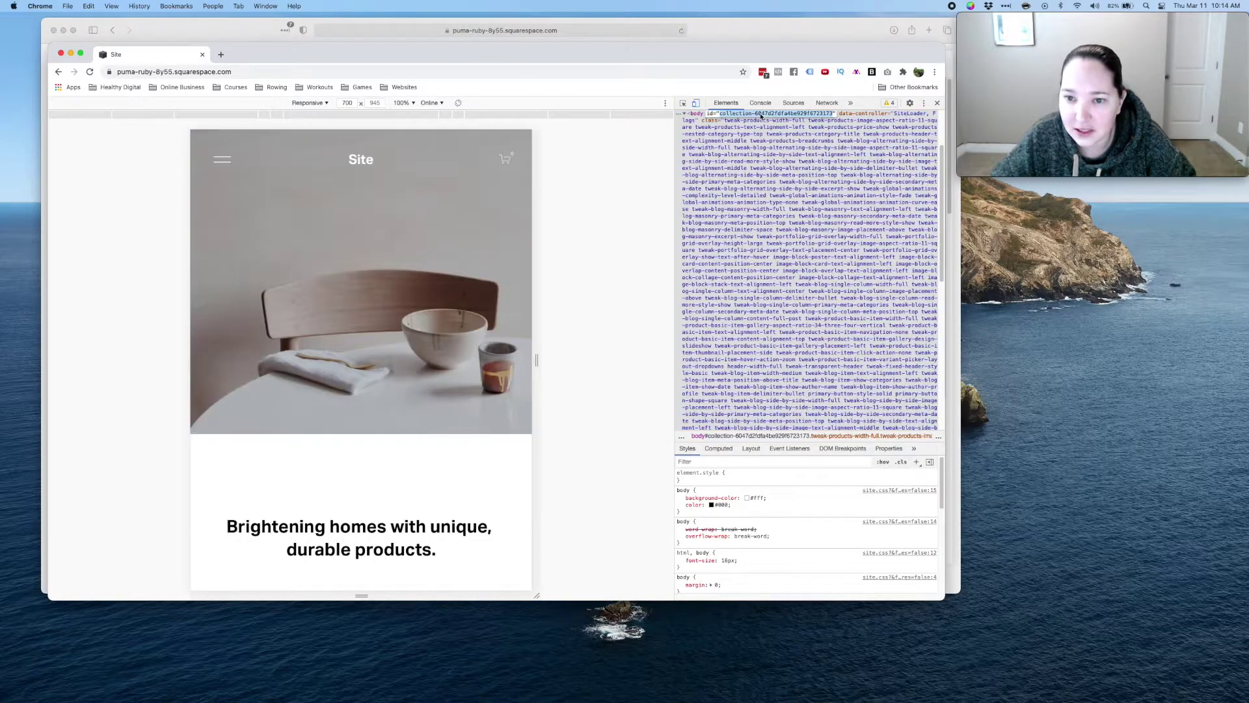
{"action": "right_click", "coordinate": [809, 117]}
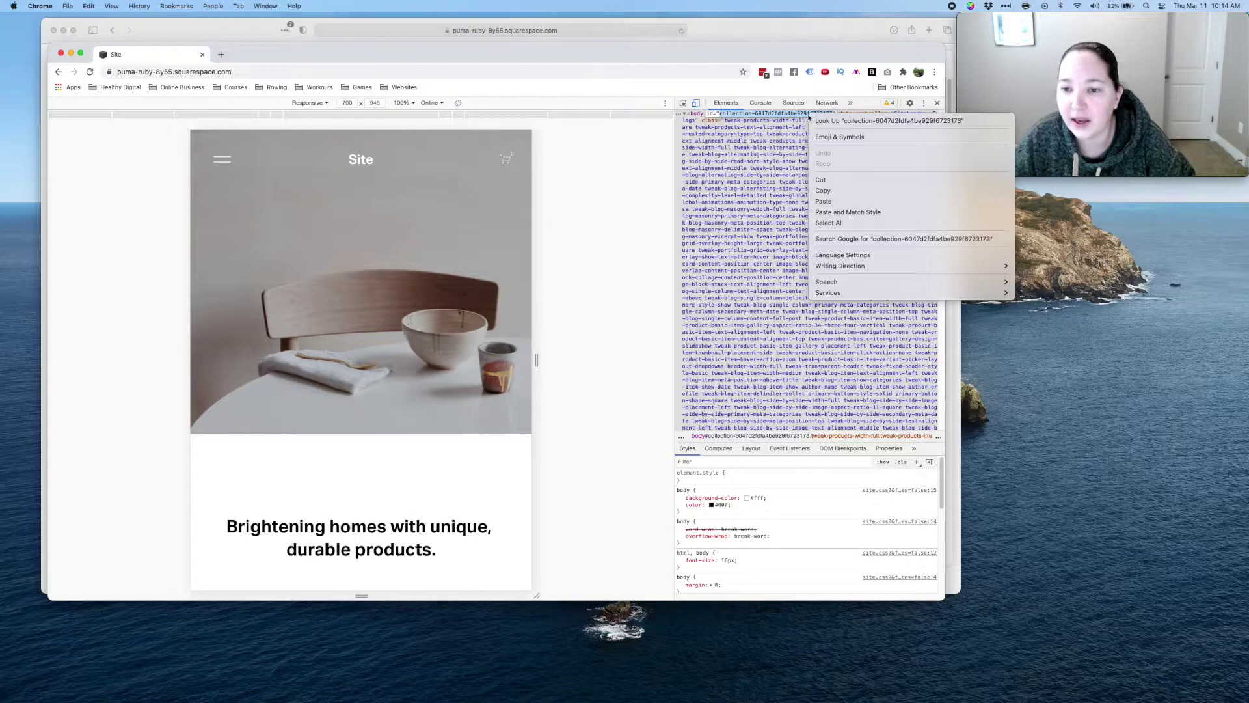
{"action": "left_click", "coordinate": [823, 190]}
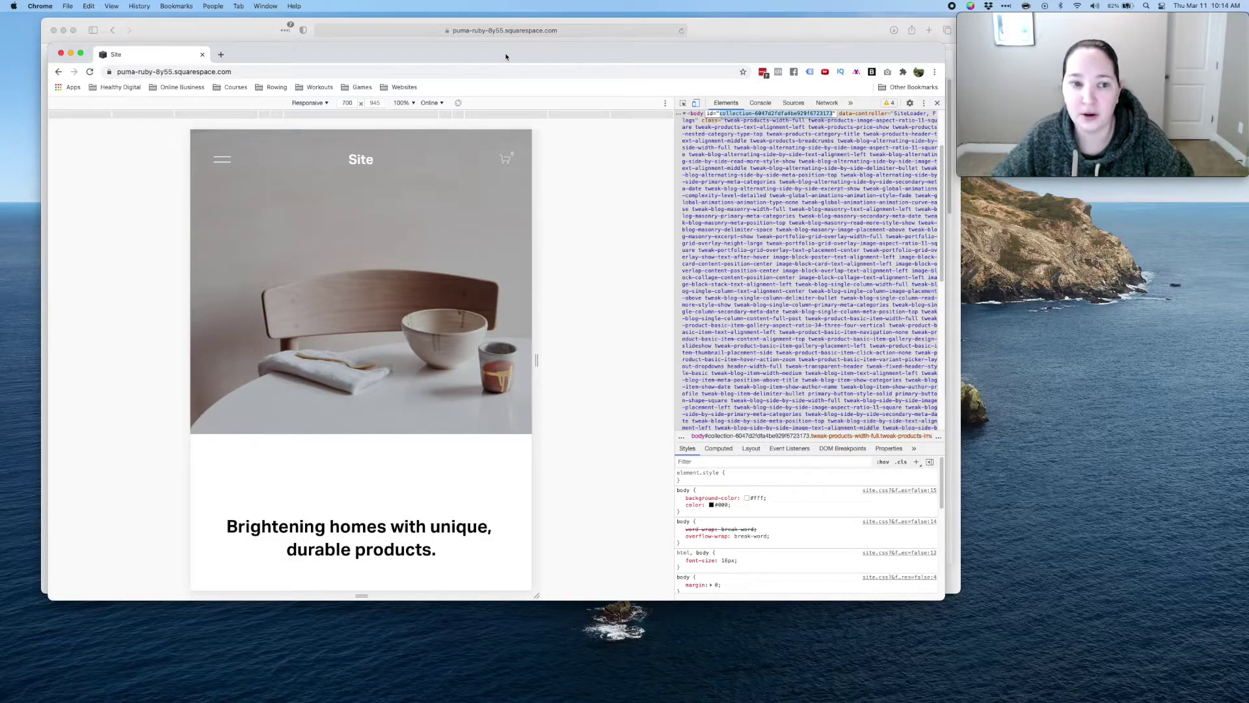
{"action": "left_click_drag", "start_coordinate": [505, 57], "coordinate": [538, 71]}
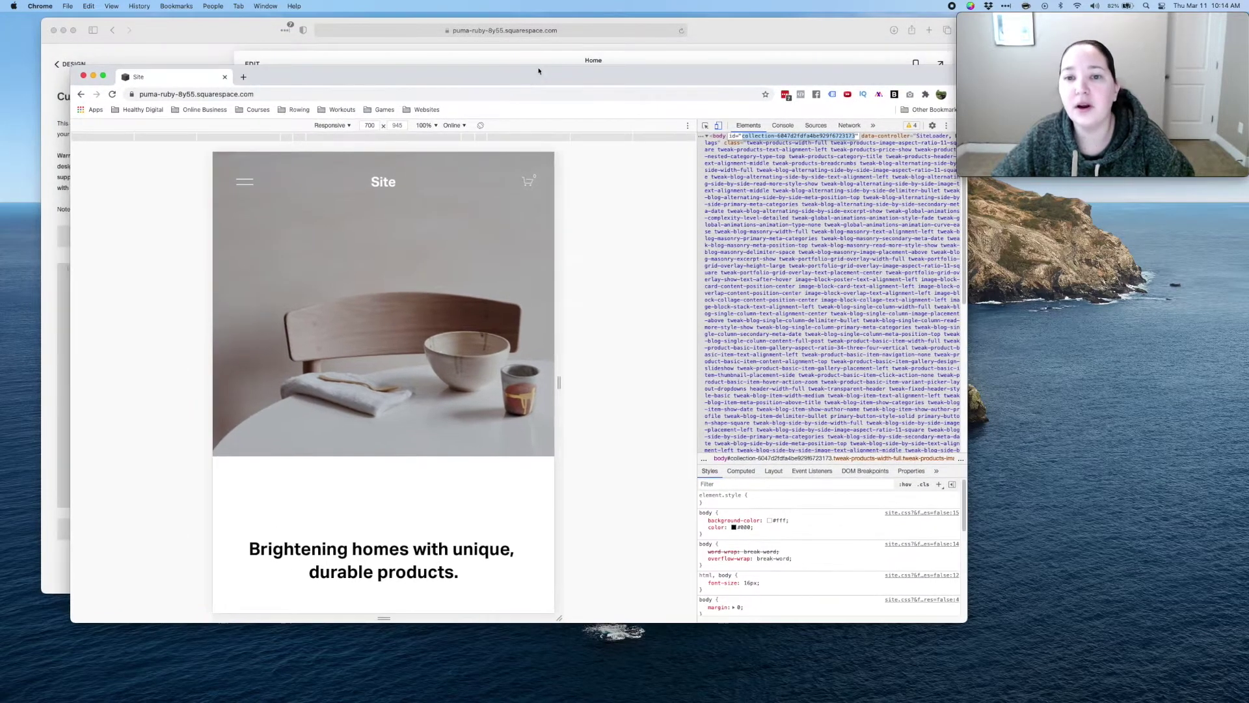
Type the selectors '#<collection ID> header, #<collection ID> footer' with braces into Custom CSS.
{"action": "left_click", "coordinate": [741, 30]}
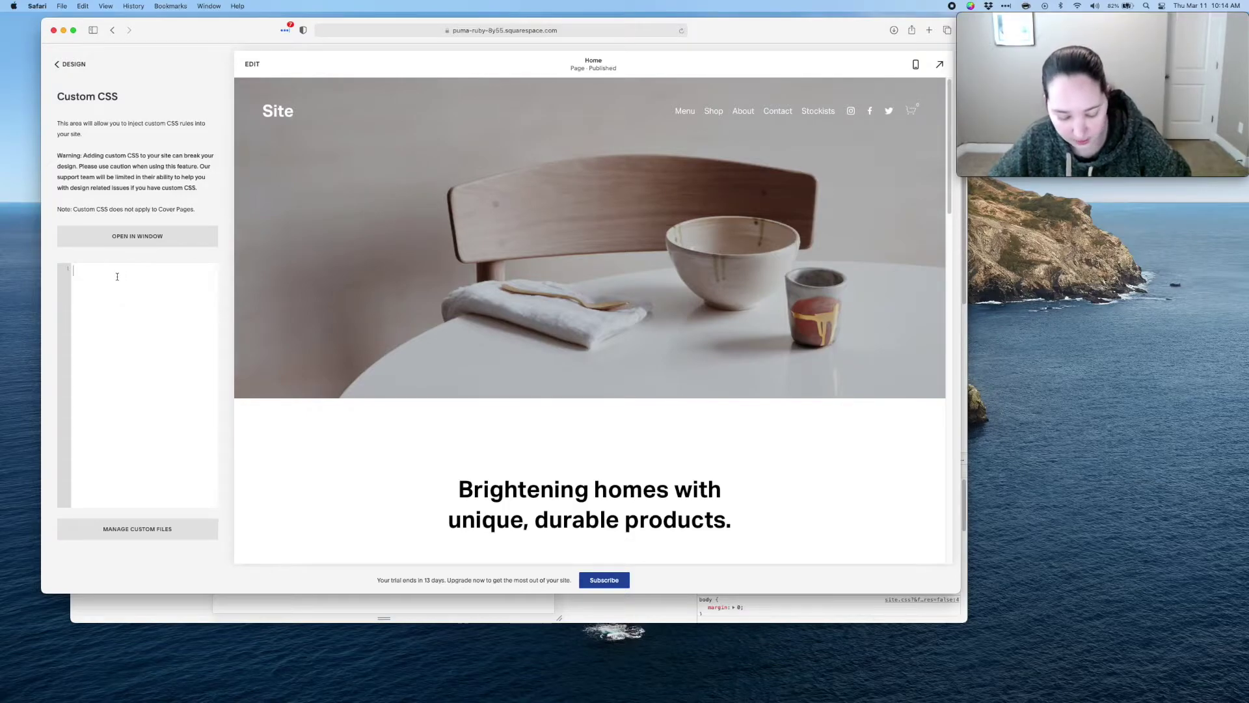
{"action": "type", "text": "#"}
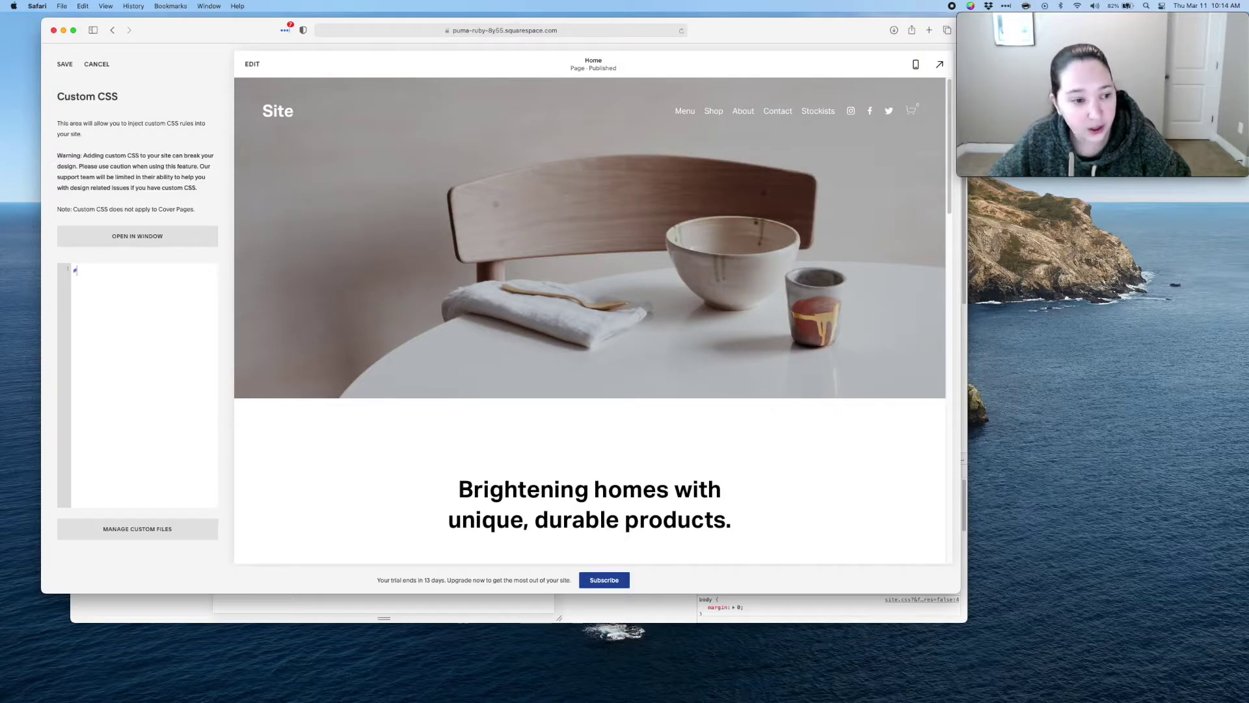
{"action": "left_click", "coordinate": [95, 290]}
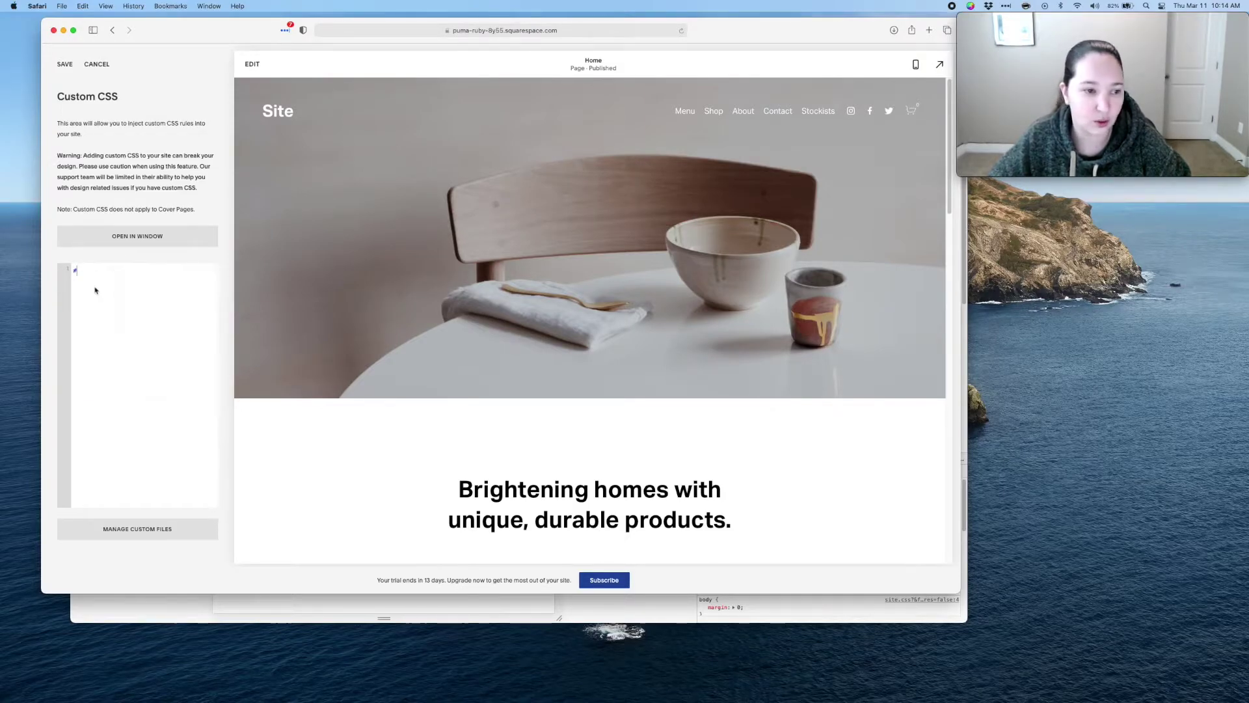
{"action": "key", "text": "super+v"}
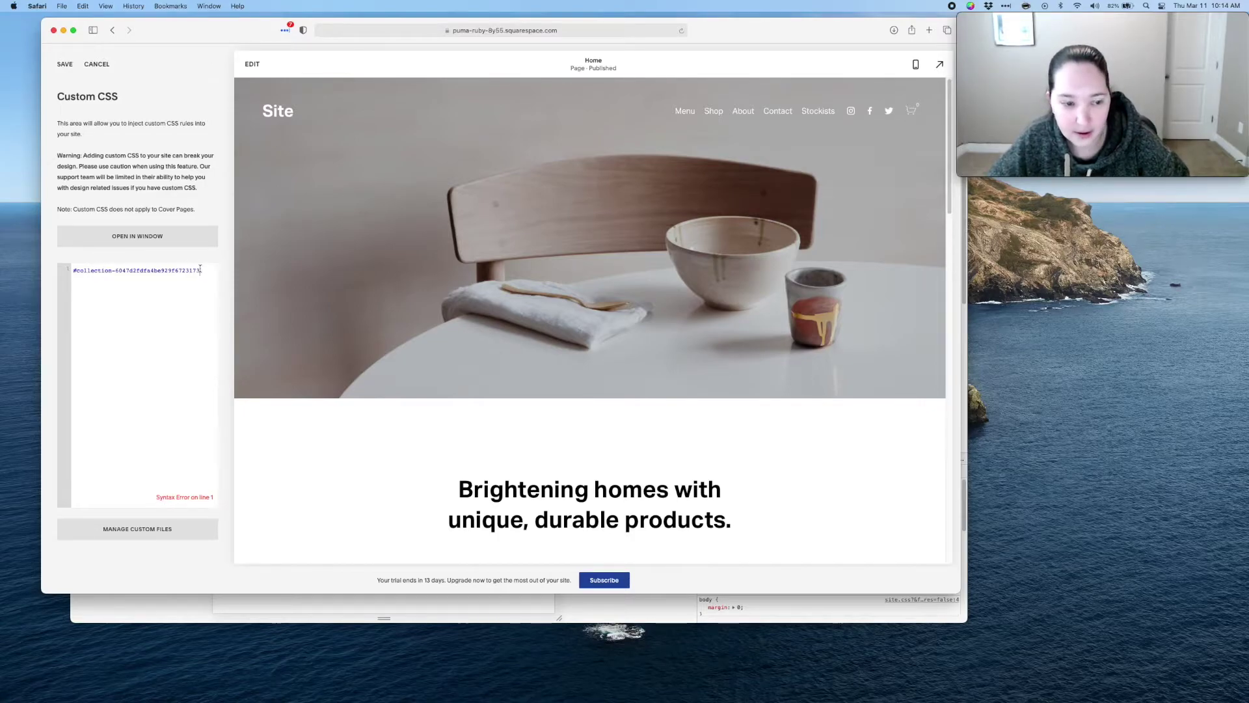
{"action": "type", "text": "hea"}
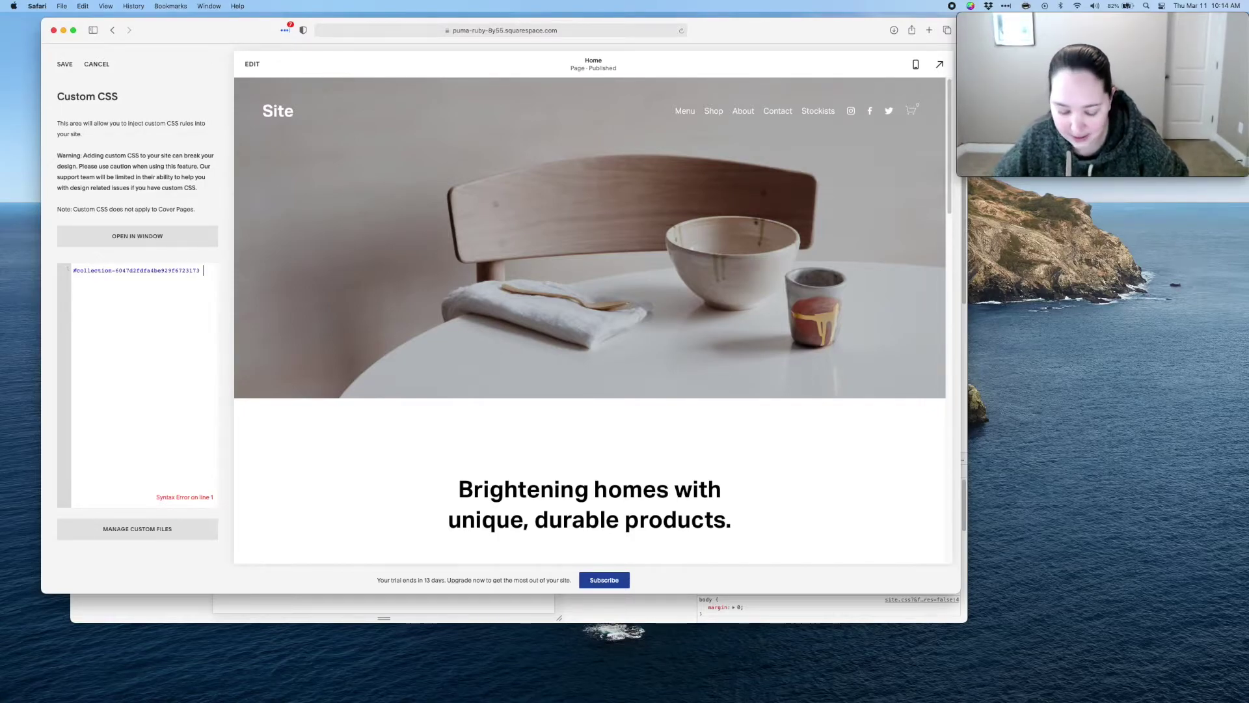
{"action": "type", "text": "der,"}
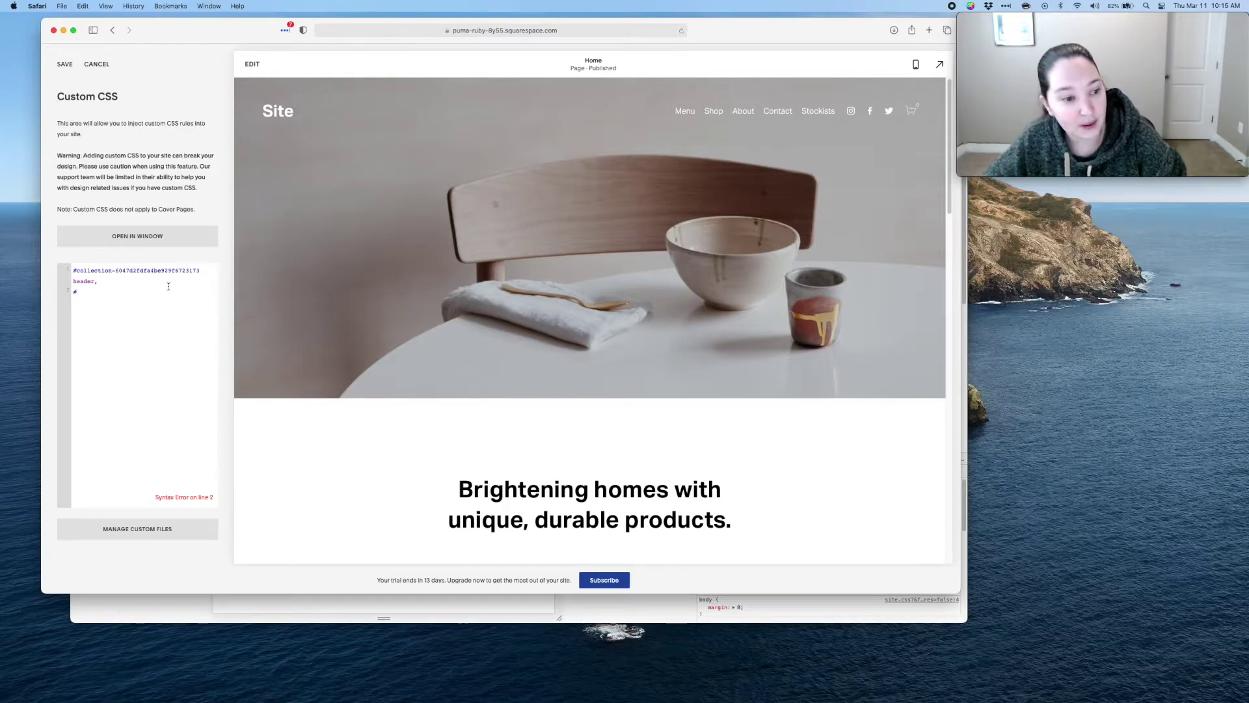
{"action": "key", "text": "super+v"}
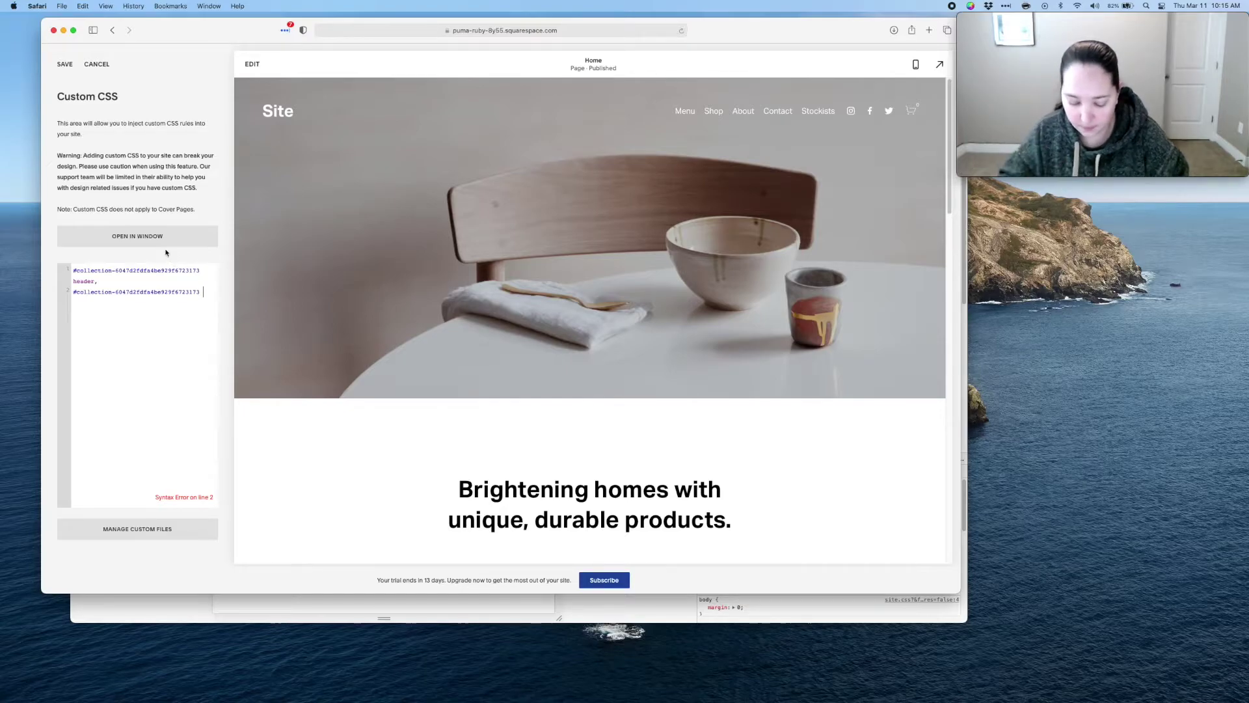
{"action": "type", "text": "footer"}
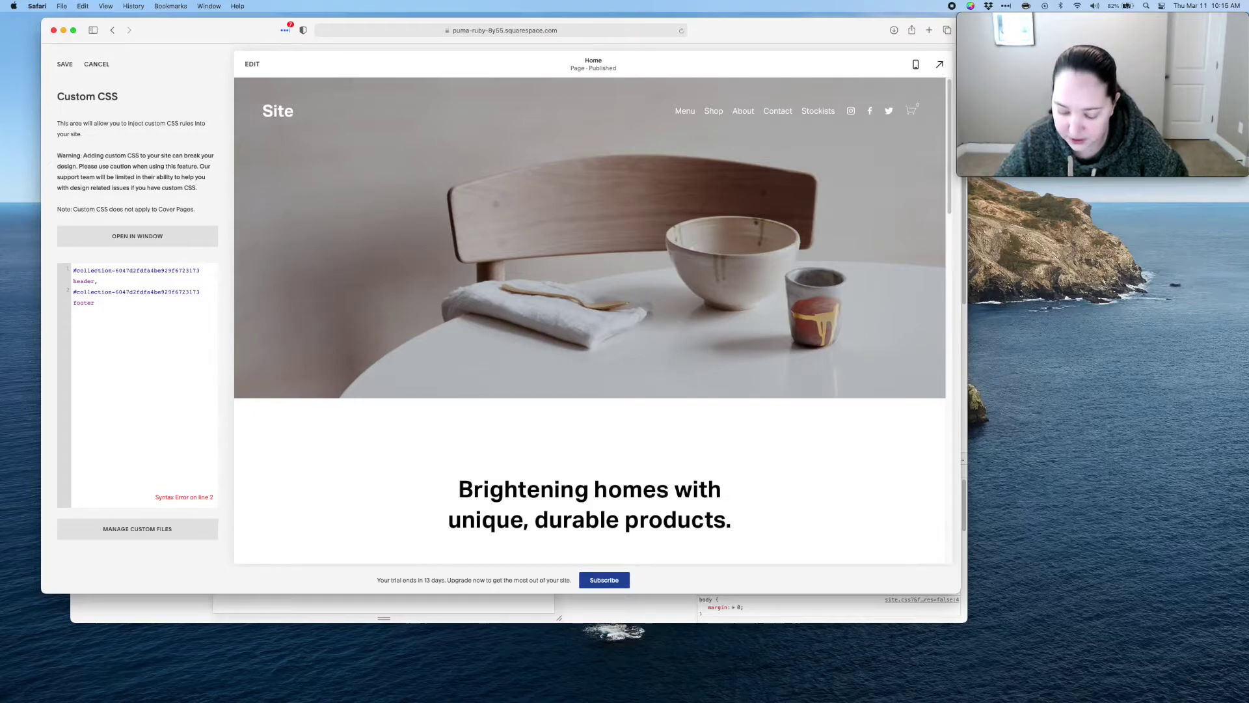
{"action": "type", "text": "}"}
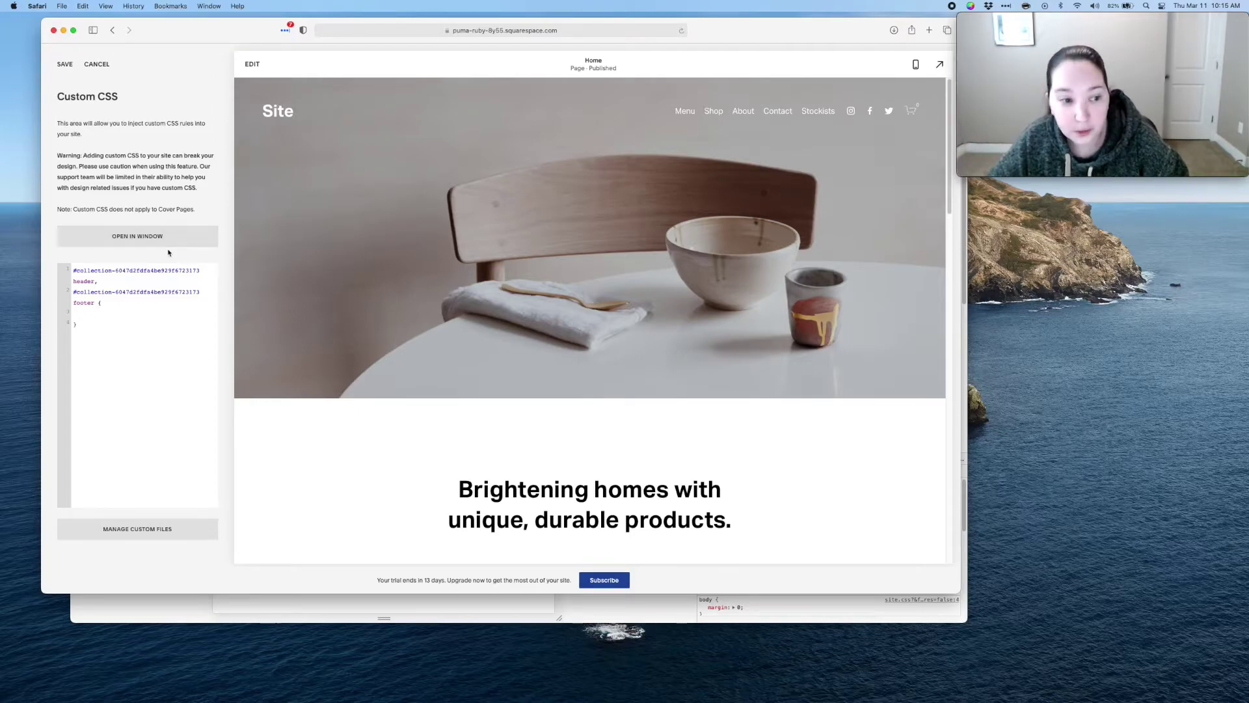
Add the declaration 'display: none' inside the header/footer rule.
{"action": "type", "text": "display"}
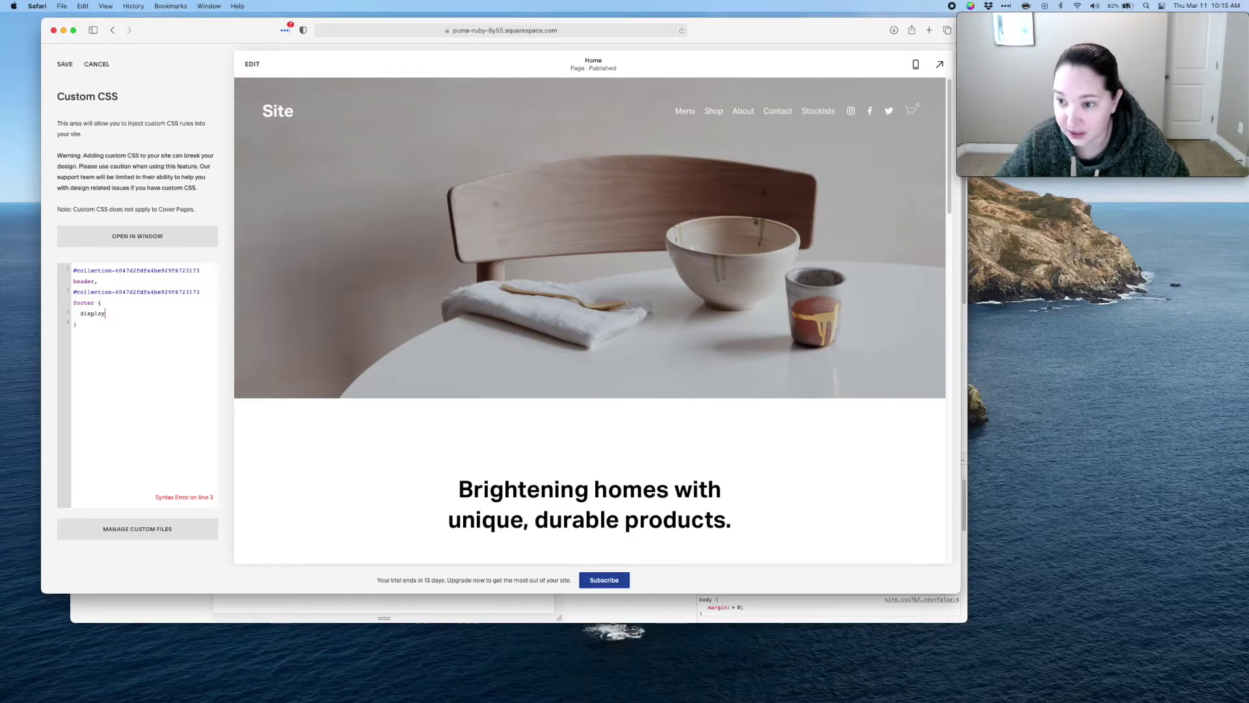
{"action": "type", "text": ":"}
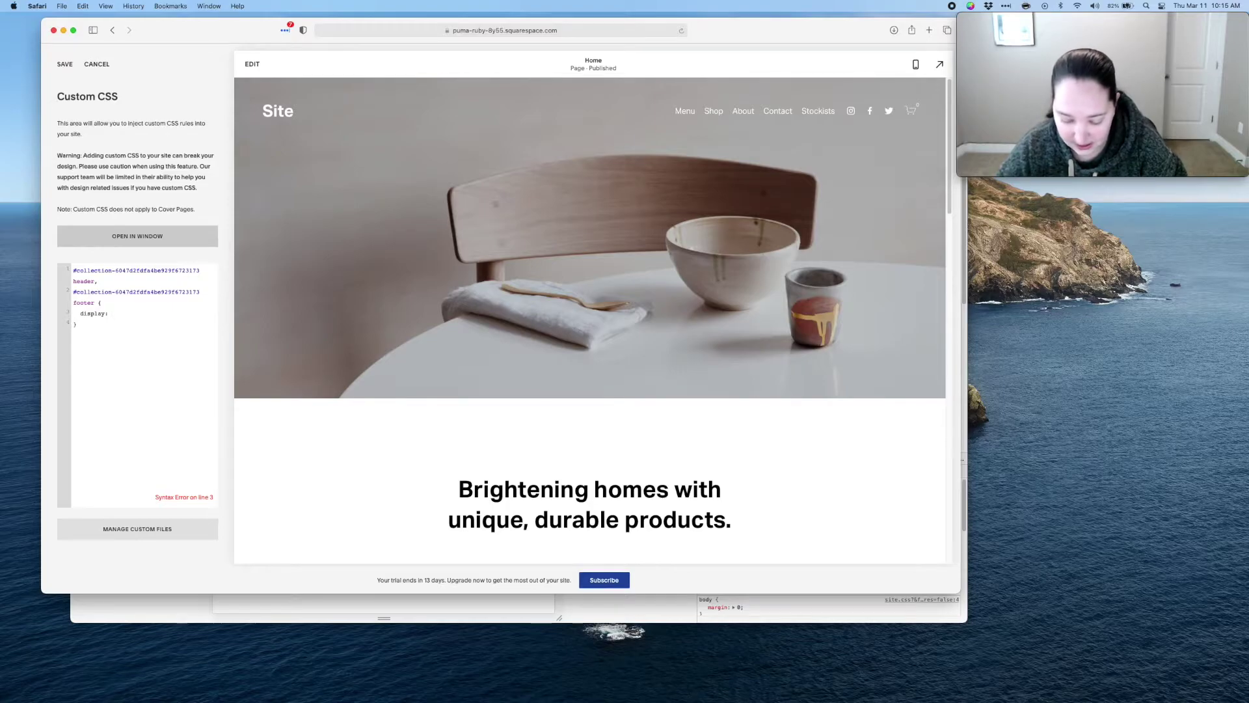
{"action": "type", "text": " none"}
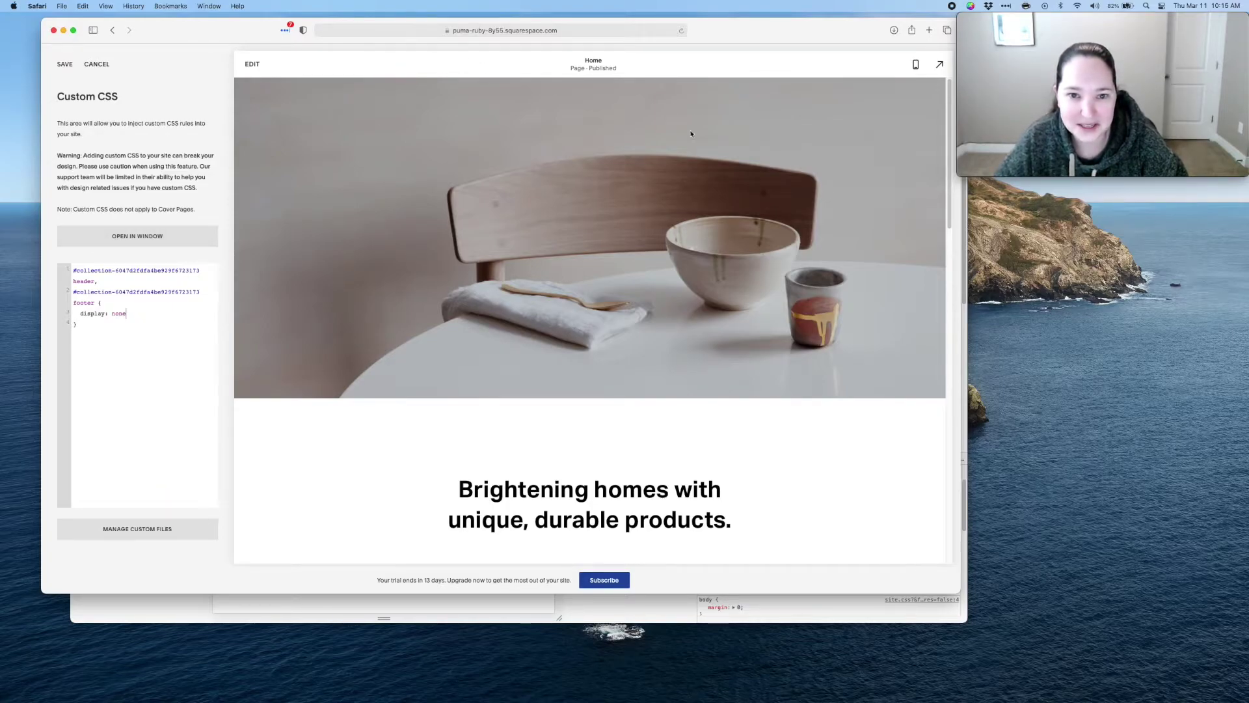
Delete the 'display: none' declaration from line 3 of the rule.
{"action": "scroll", "coordinate": [514, 343], "scroll_direction": "down", "scroll_amount": 15}
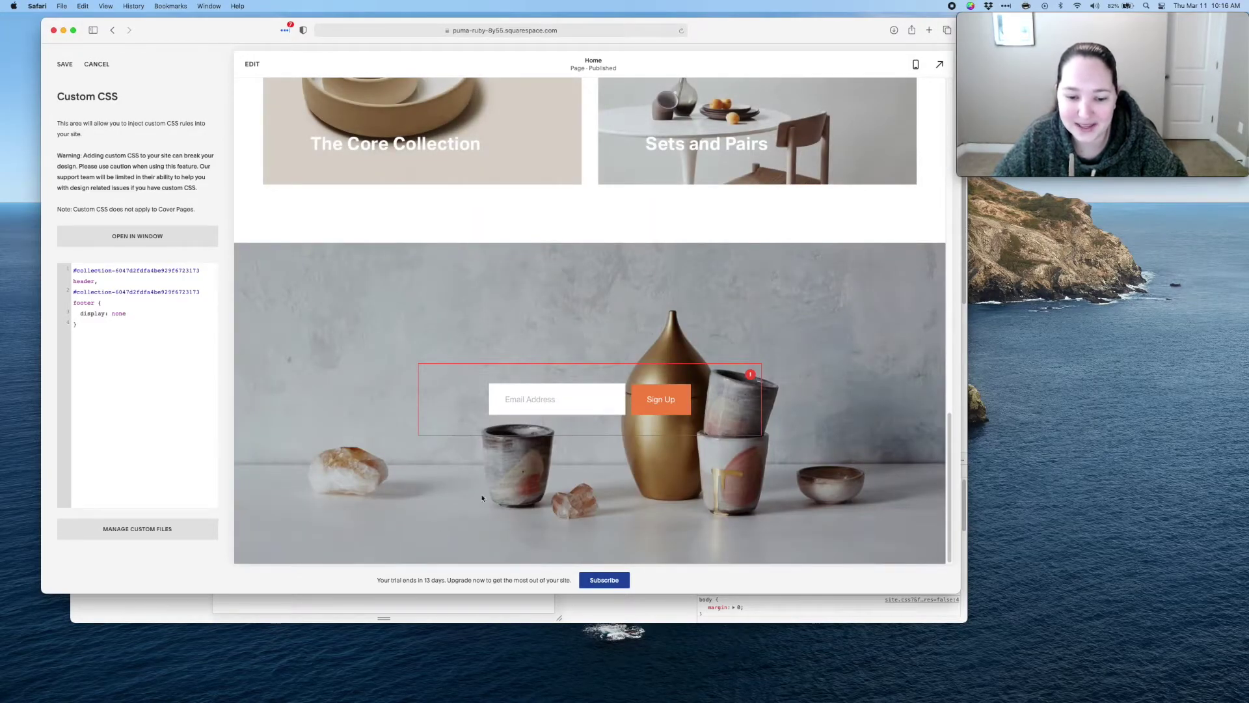
{"action": "key", "text": "BackSpace"}
{"action": "key", "text": "BackSpace"}
{"action": "key", "text": "BackSpace"}
{"action": "key", "text": "BackSpace"}
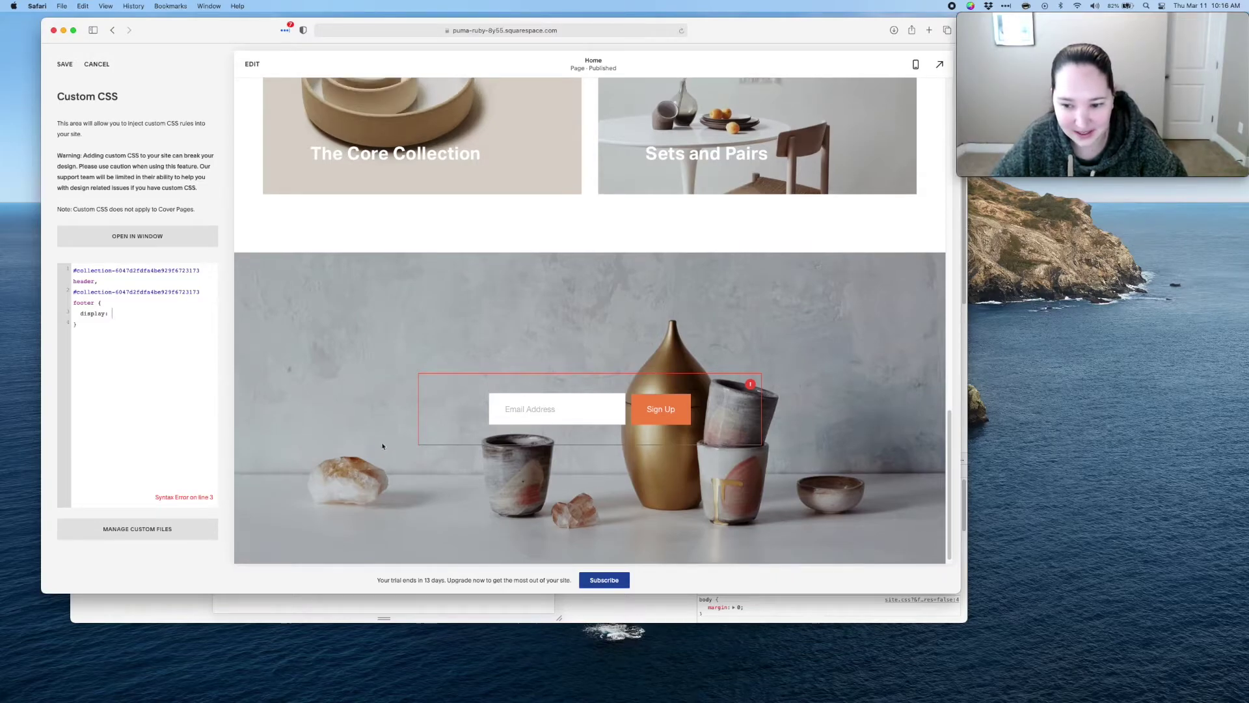
{"action": "key", "text": "BackSpace"}
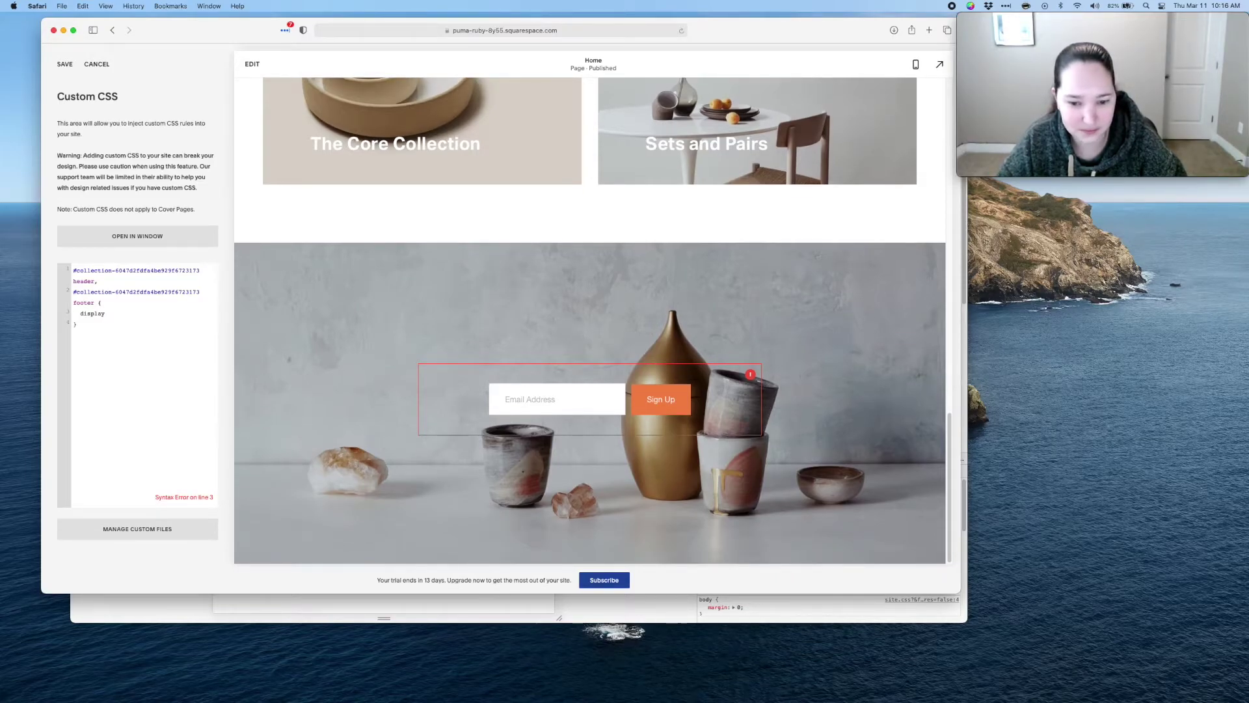
{"action": "key", "text": "BackSpace"}
{"action": "key", "text": "BackSpace"}
{"action": "key", "text": "BackSpace"}
{"action": "key", "text": "BackSpace"}
{"action": "key", "text": "BackSpace"}
{"action": "key", "text": "BackSpace"}
{"action": "key", "text": "BackSpace"}
{"action": "key", "text": "BackSpace"}
{"action": "key", "text": "BackSpace"}
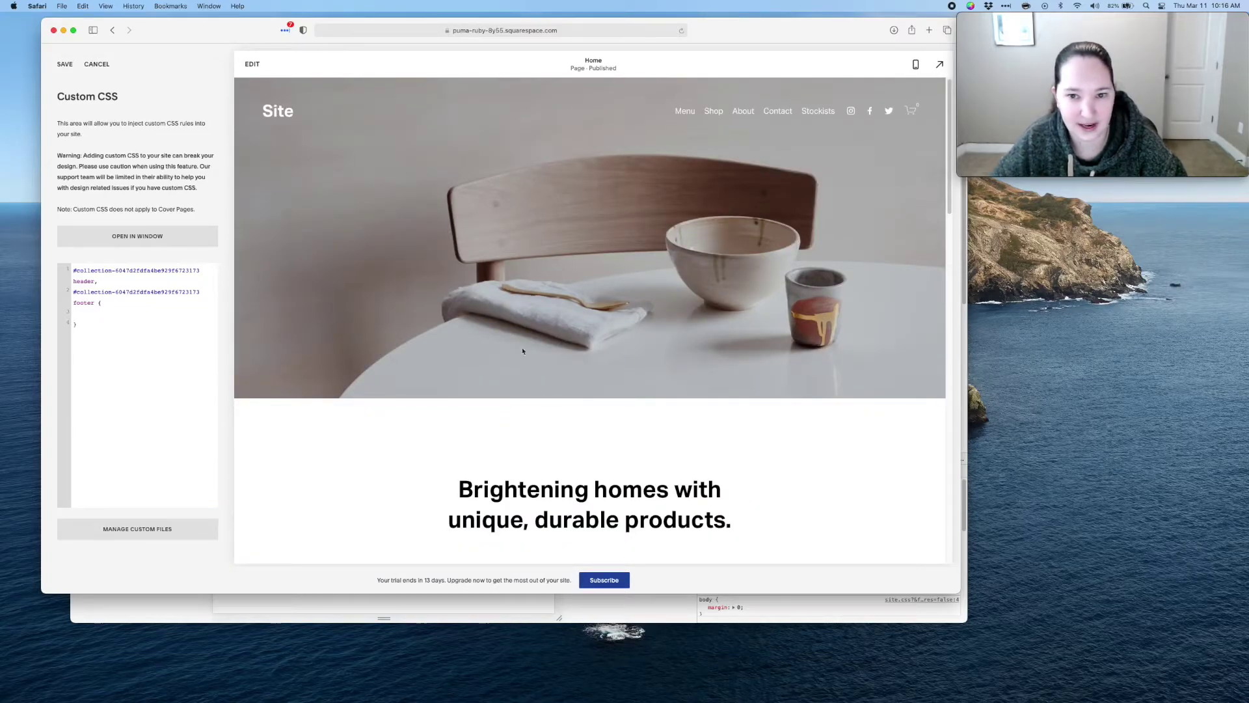
Retype an indented 'display: none' on line 3 and add an empty line above the rule.
{"action": "scroll", "coordinate": [787, 113], "scroll_direction": "down", "scroll_amount": 15}
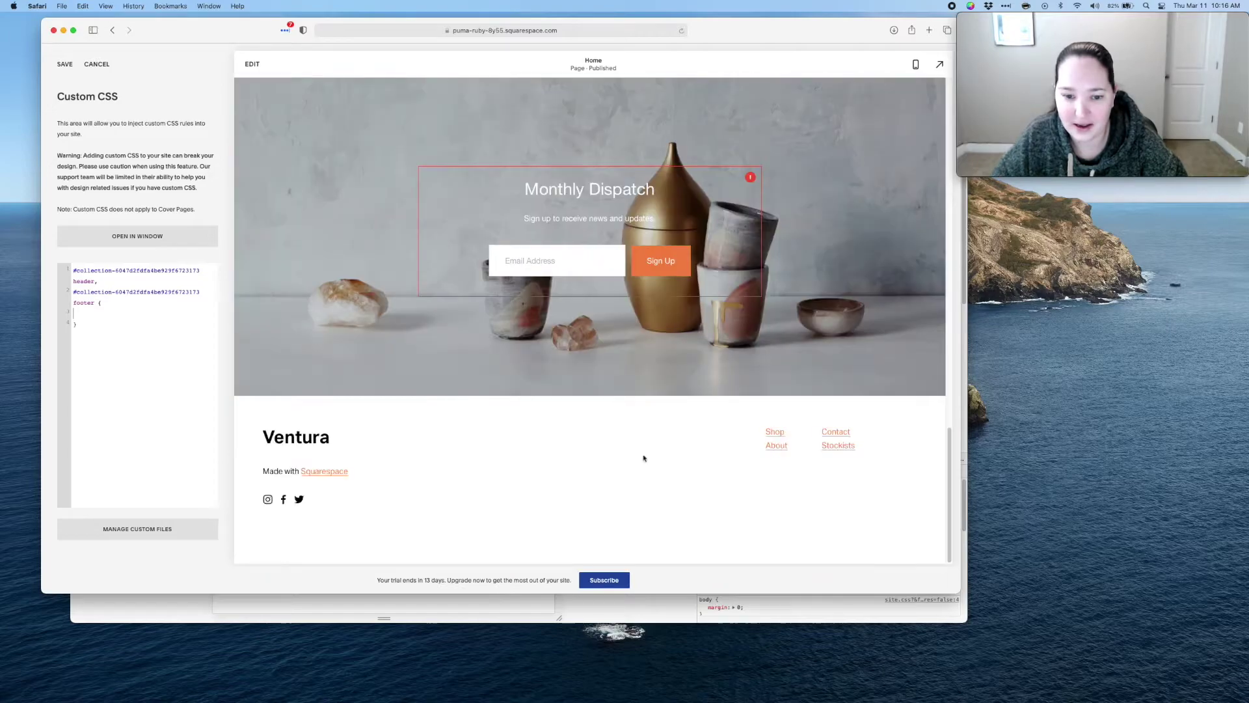
{"action": "key", "text": "Tab"}
{"action": "type", "text": "di"}
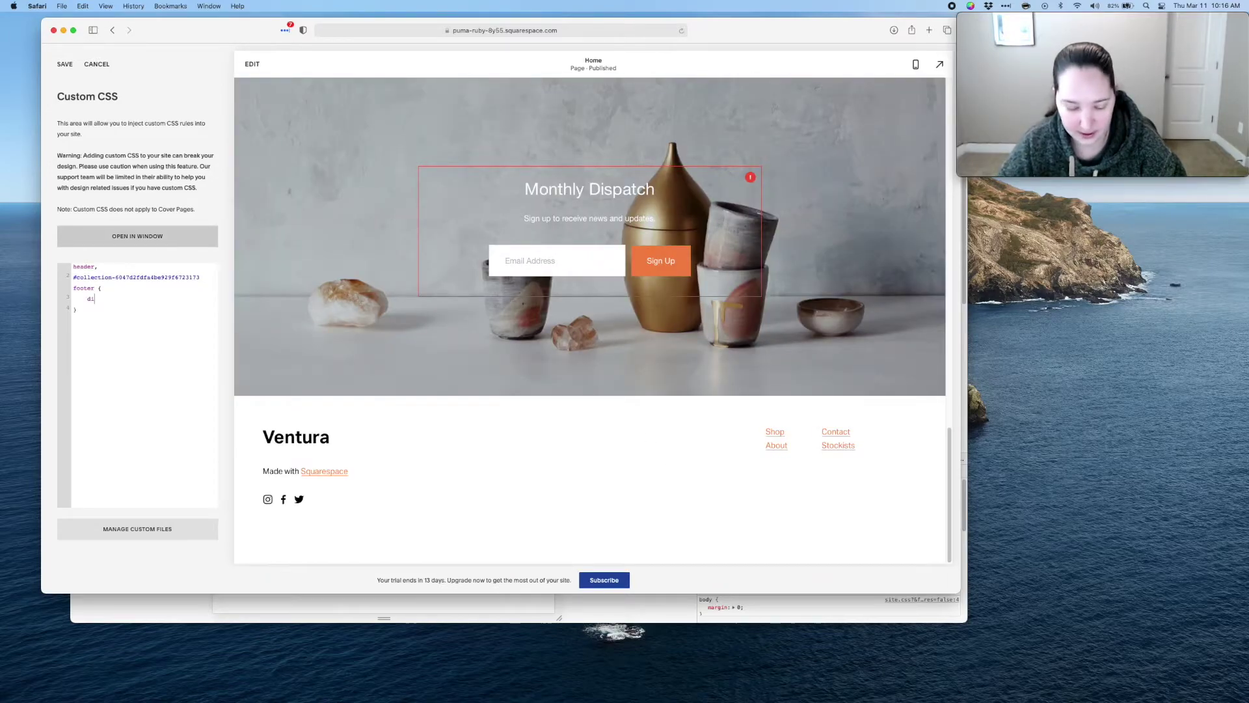
{"action": "type", "text": "splay: n"}
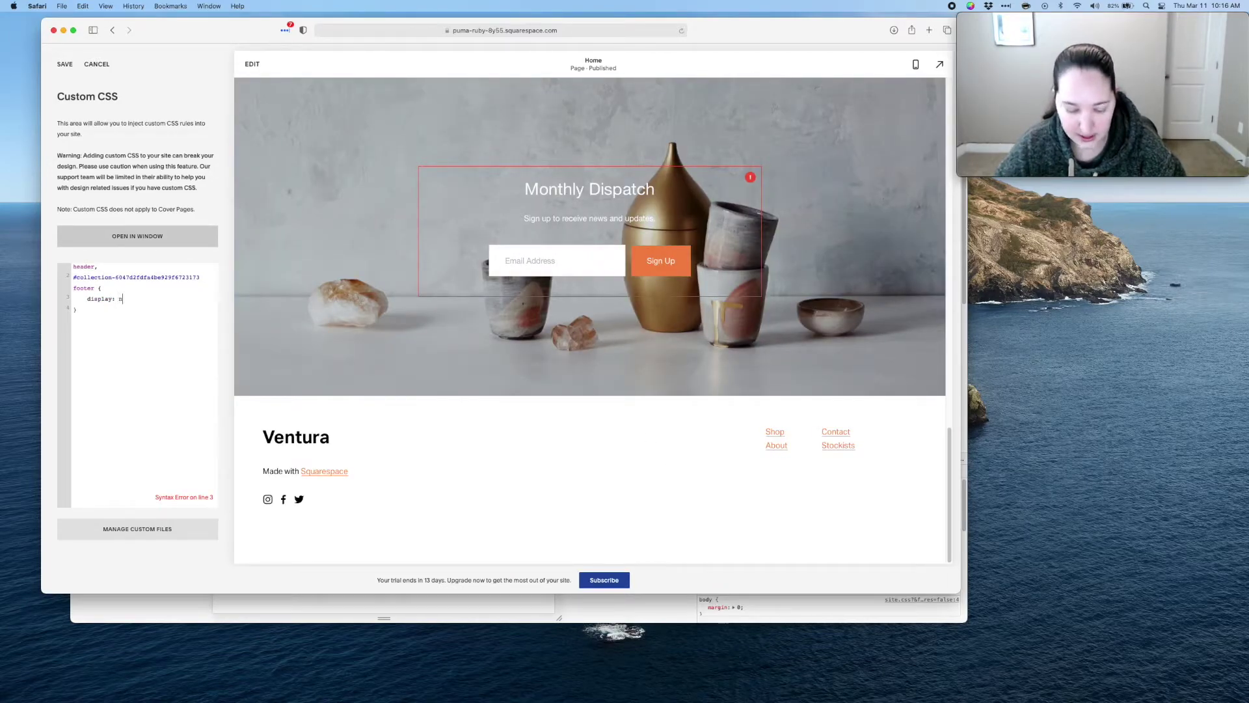
{"action": "type", "text": "one"}
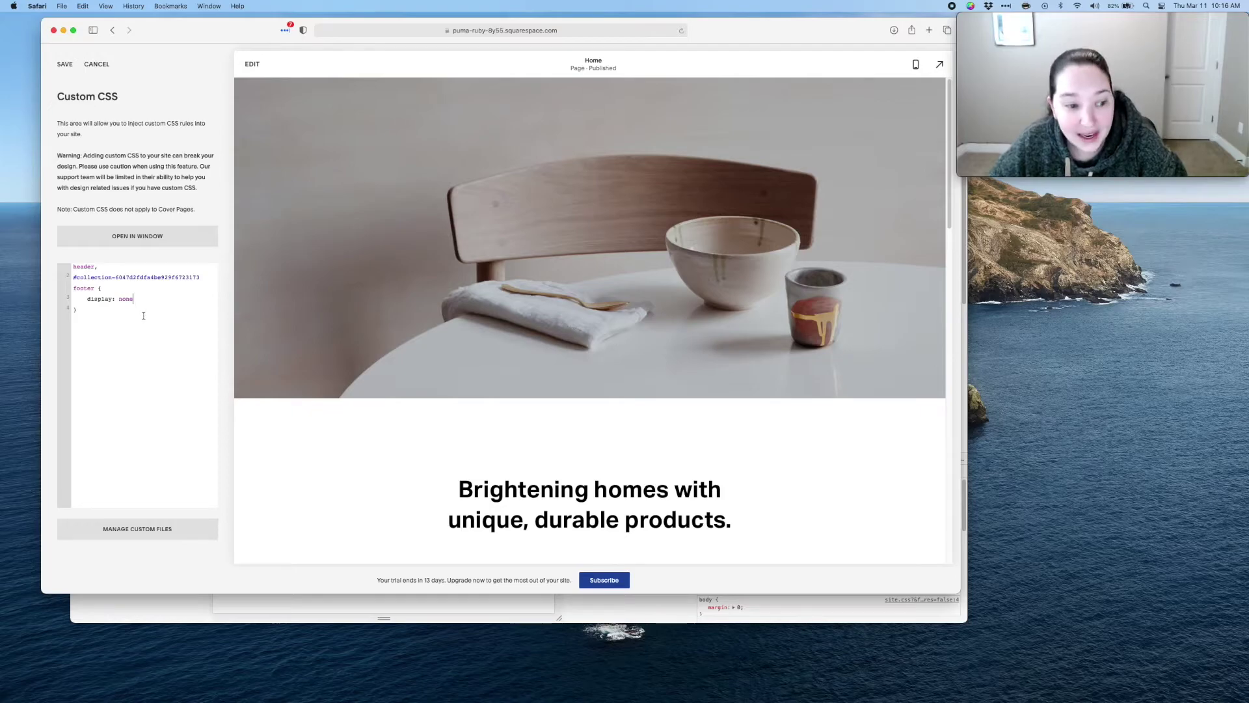
{"action": "left_click", "coordinate": [74, 267]}
{"action": "type", "text": "#collection-6047d2fdfa4be929f6723173"}
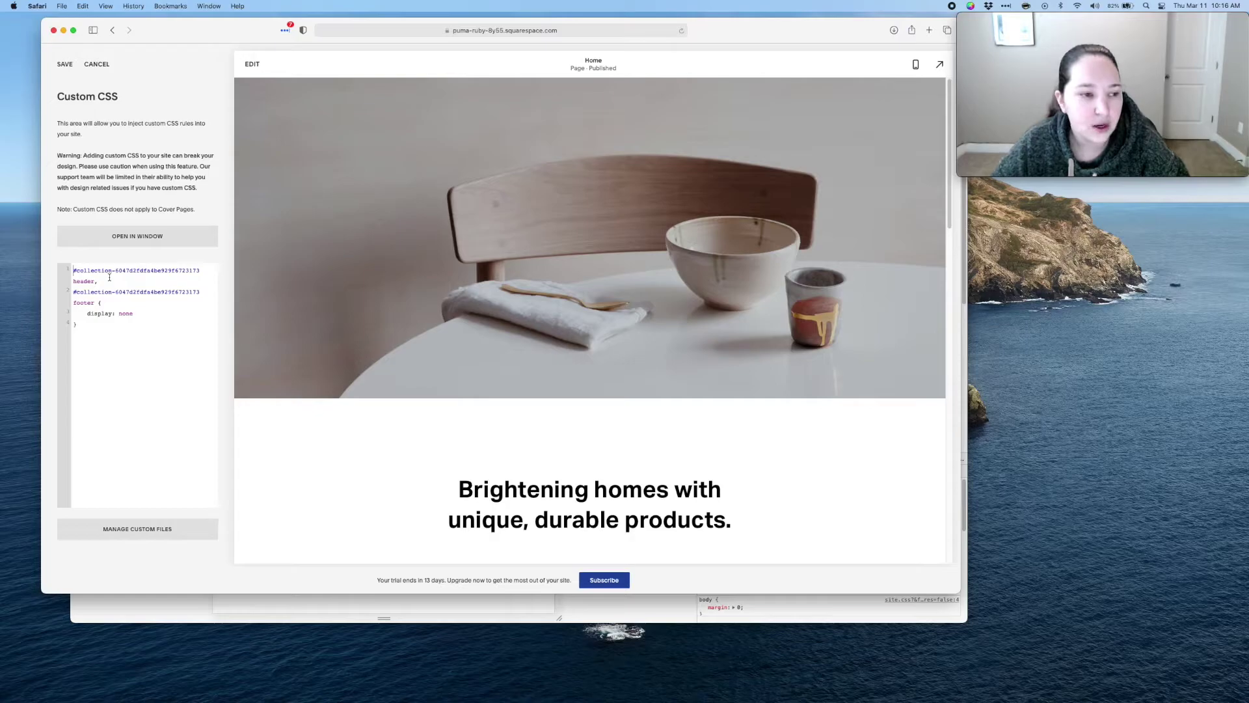
{"action": "key", "text": "Return"}
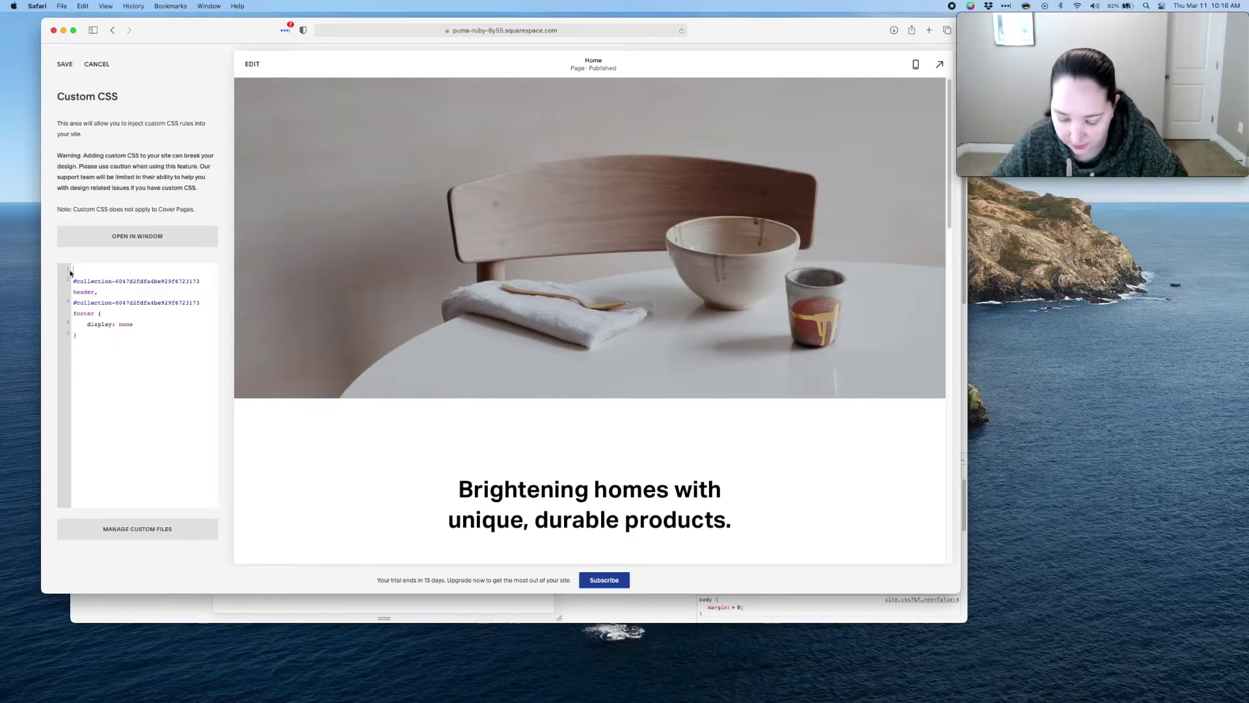
Add the comment '/* Remove header and footer from homepage */' on line 1 above the CSS rule.
{"action": "type", "text": "/"}
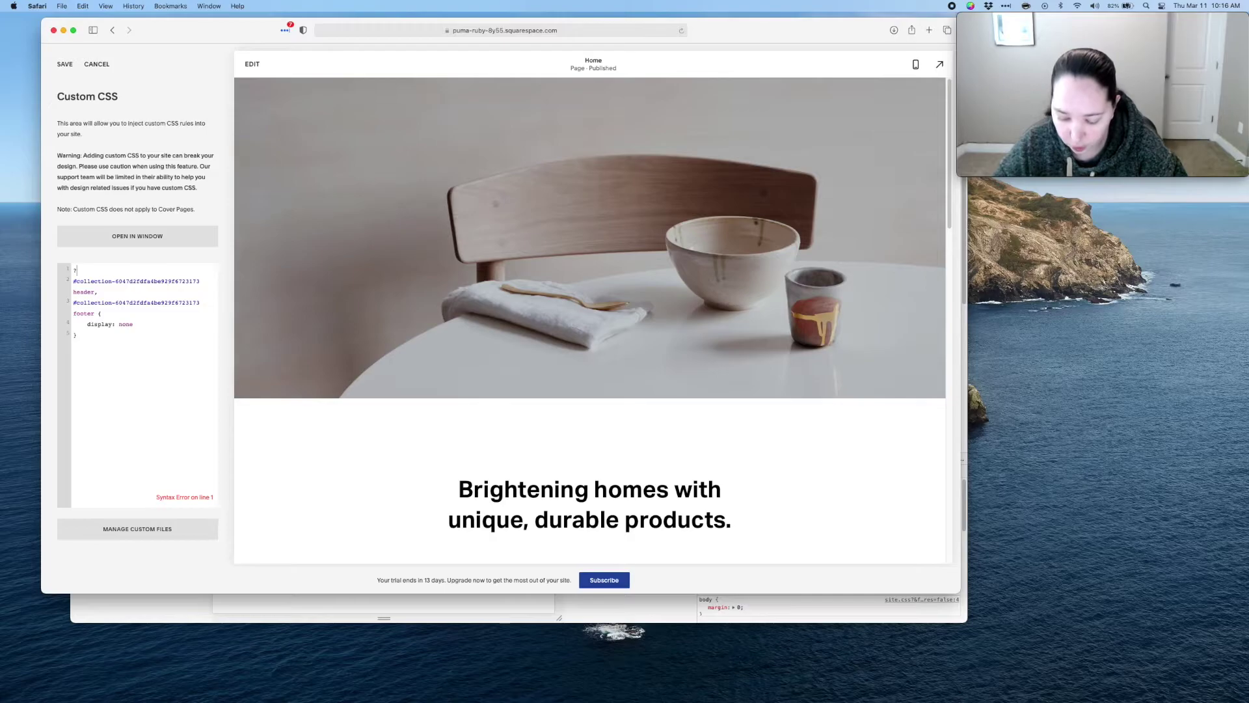
{"action": "key", "text": "BackSpace"}
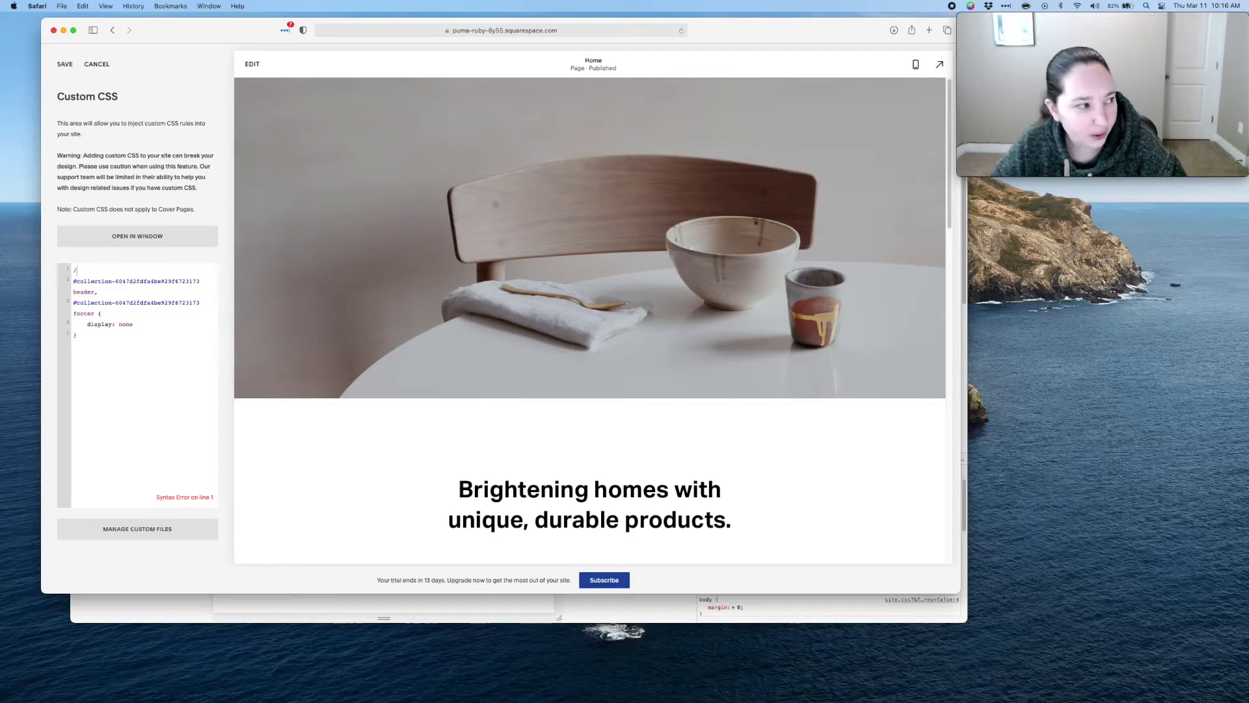
{"action": "type", "text": "/*"}
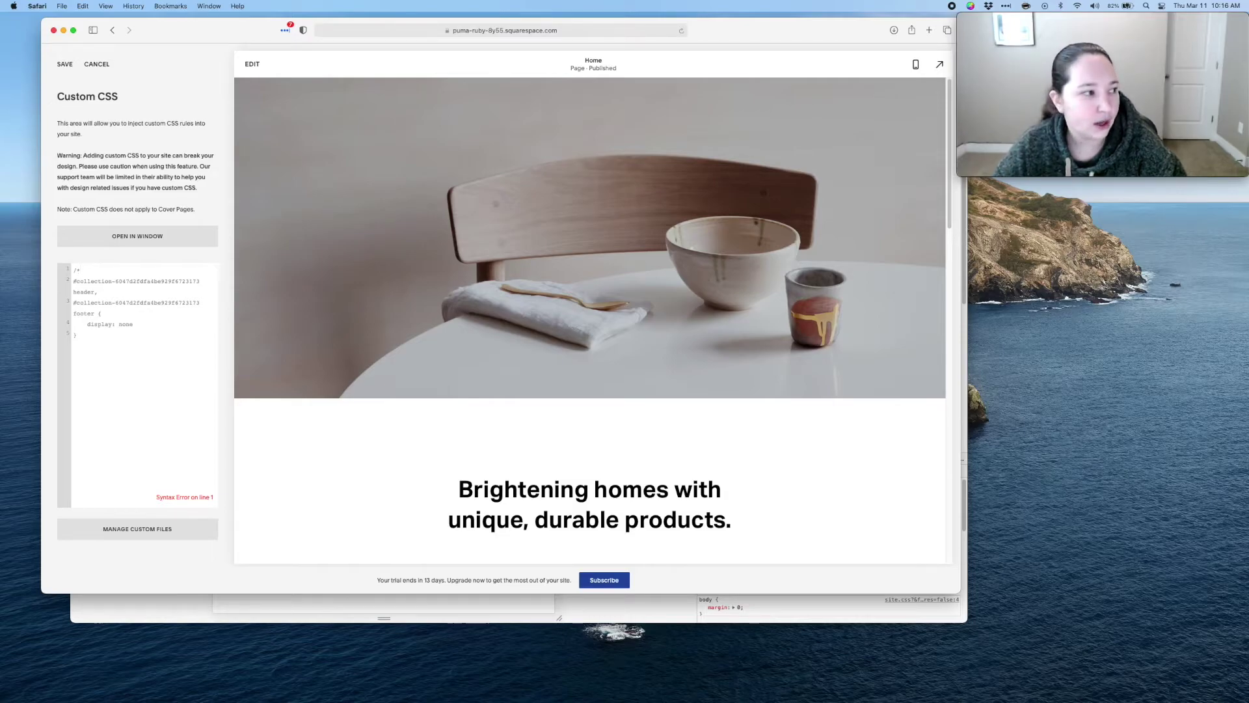
{"action": "type", "text": " Re"}
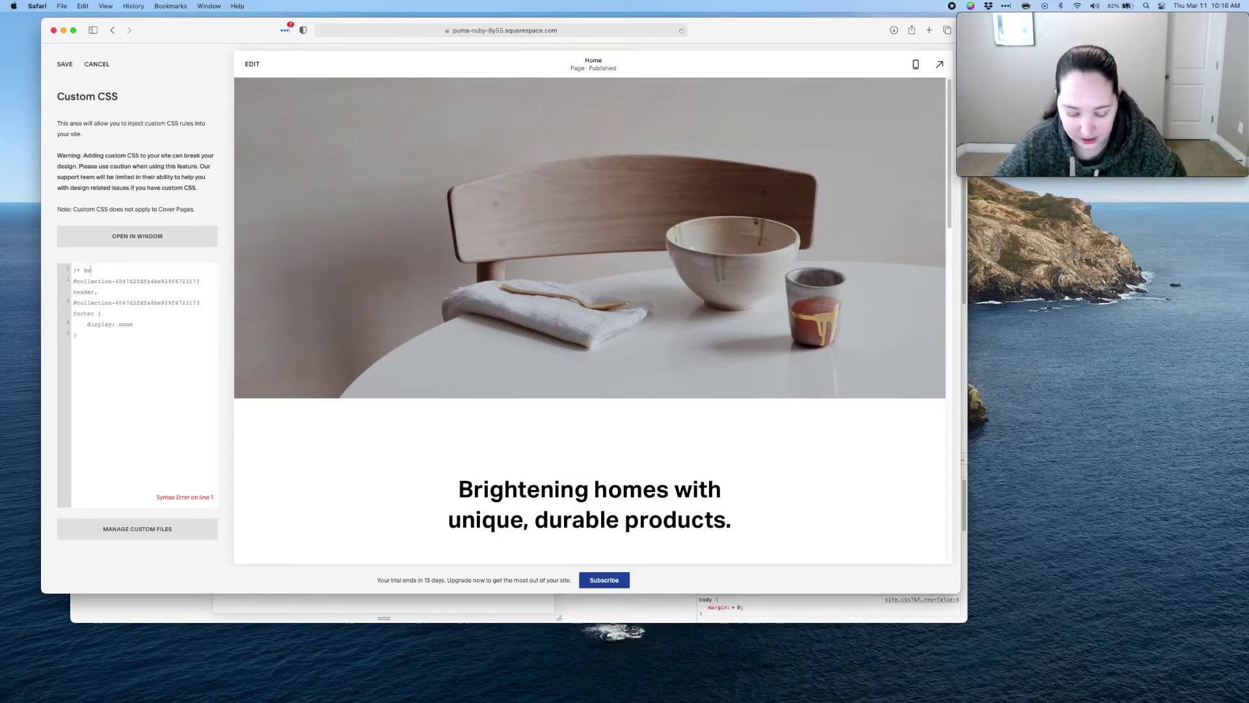
{"action": "type", "text": "move header and fo"}
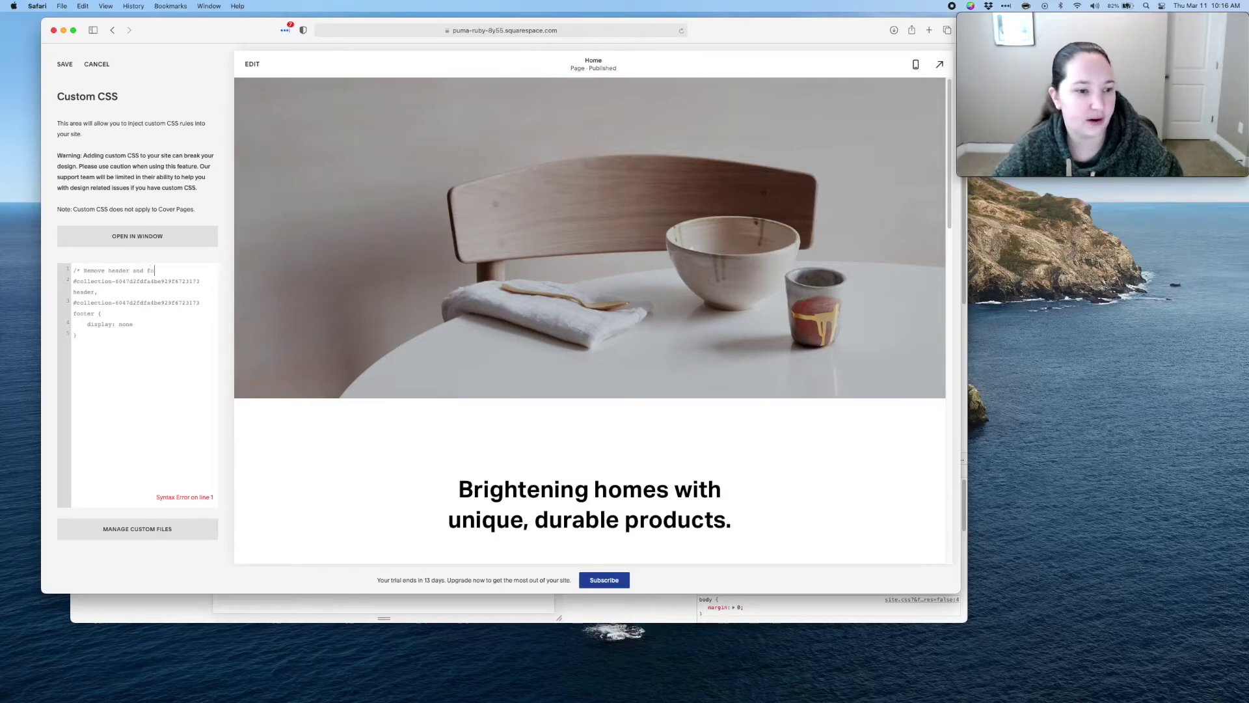
{"action": "type", "text": "oter from homepage */"}
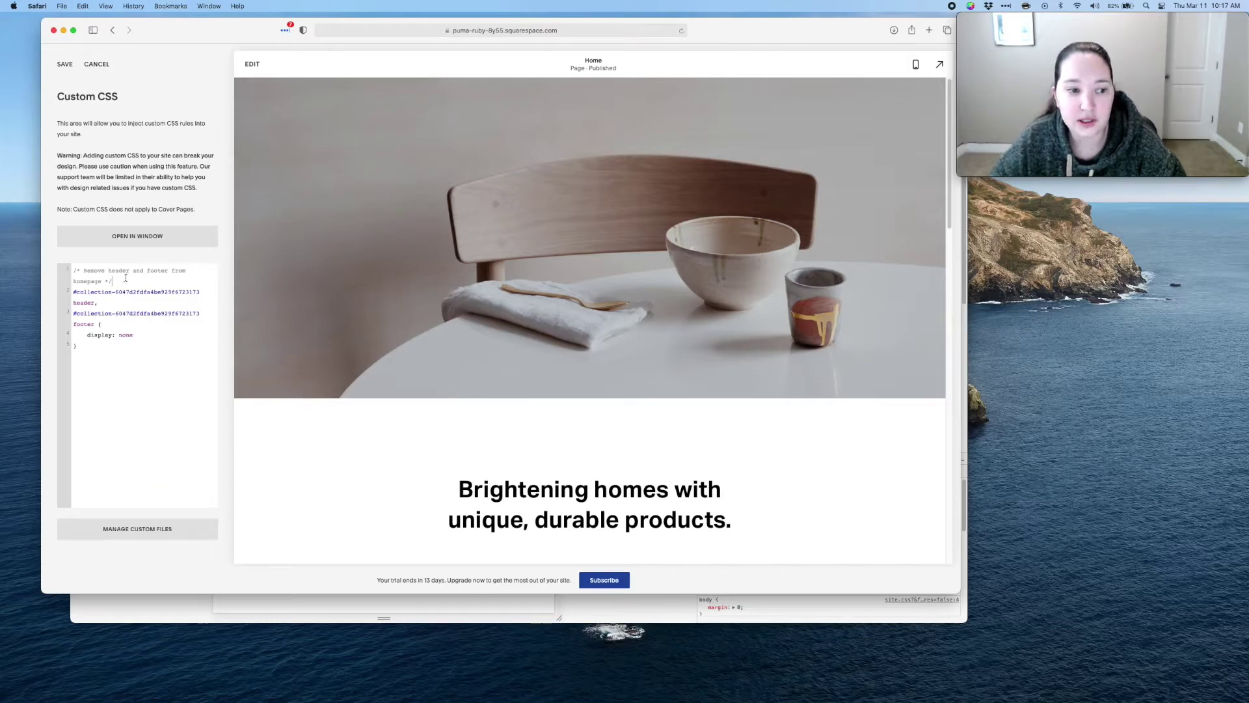
{"action": "left_click_drag", "start_coordinate": [126, 278], "coordinate": [70, 272]}
{"action": "left_click", "coordinate": [97, 272]}
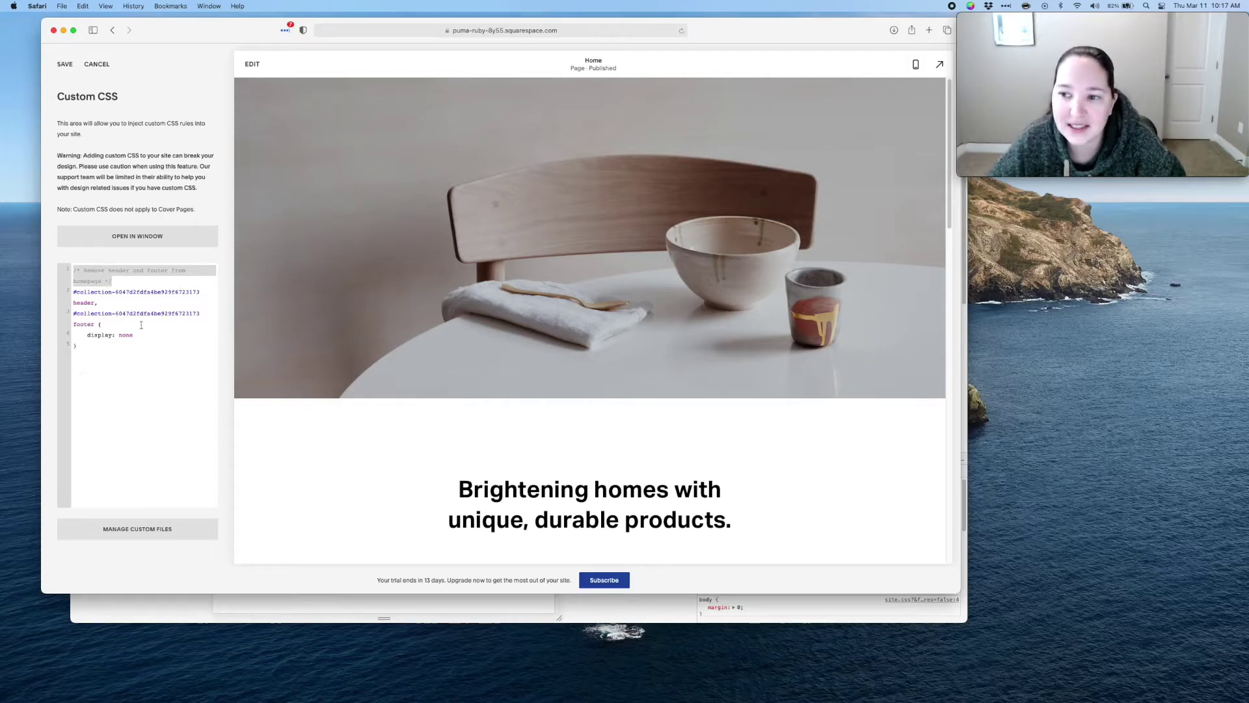
Add an empty line after the rule's closing brace and save the Custom CSS.
{"action": "left_click_drag", "start_coordinate": [74, 293], "coordinate": [148, 296]}
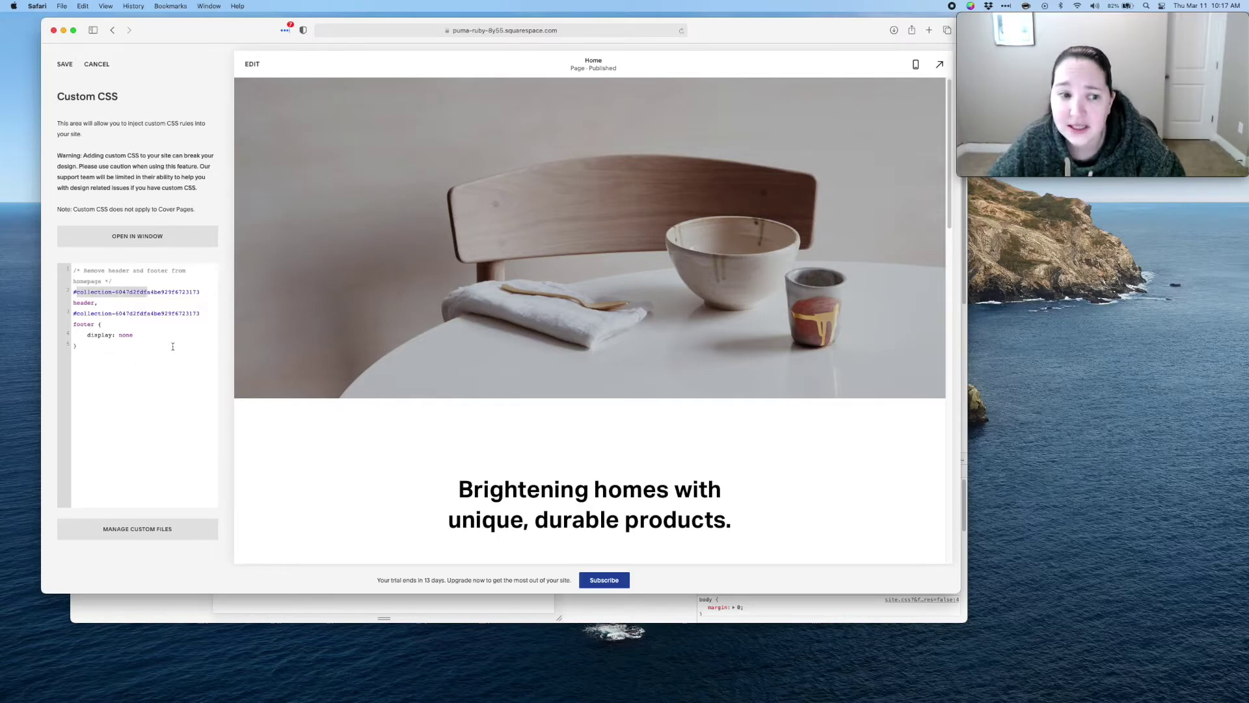
{"action": "left_click", "coordinate": [94, 279]}
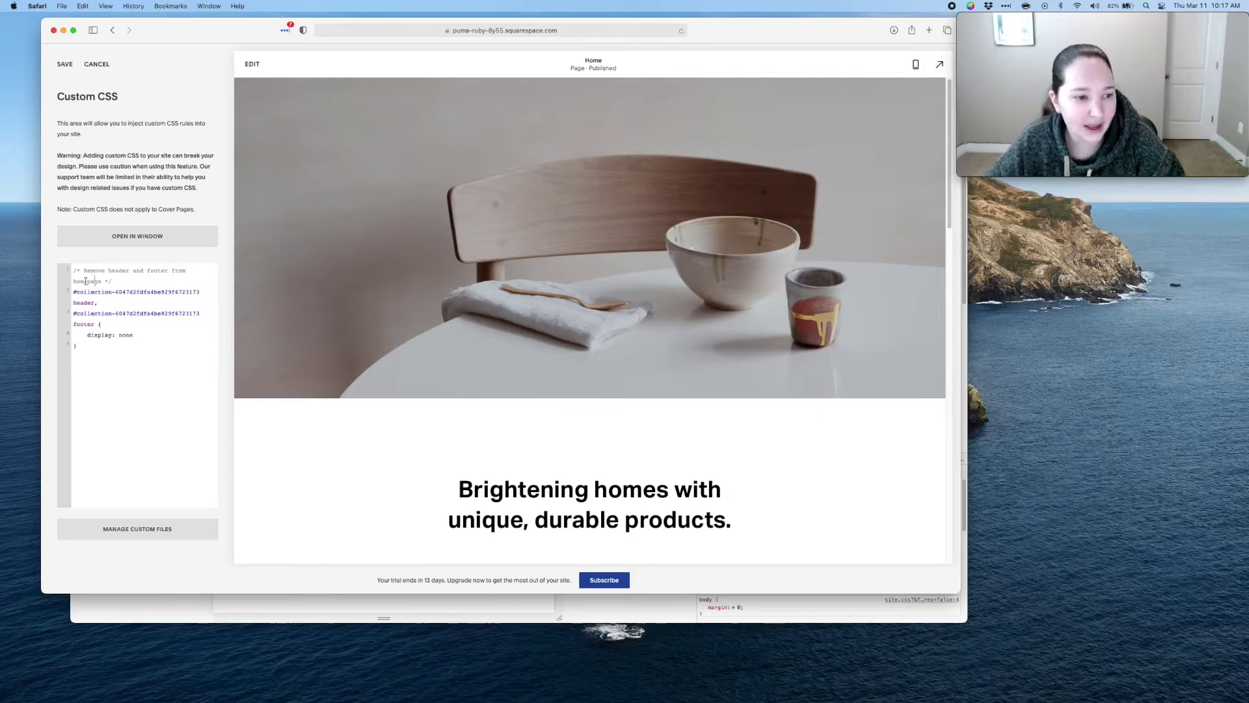
{"action": "left_click", "coordinate": [106, 378]}
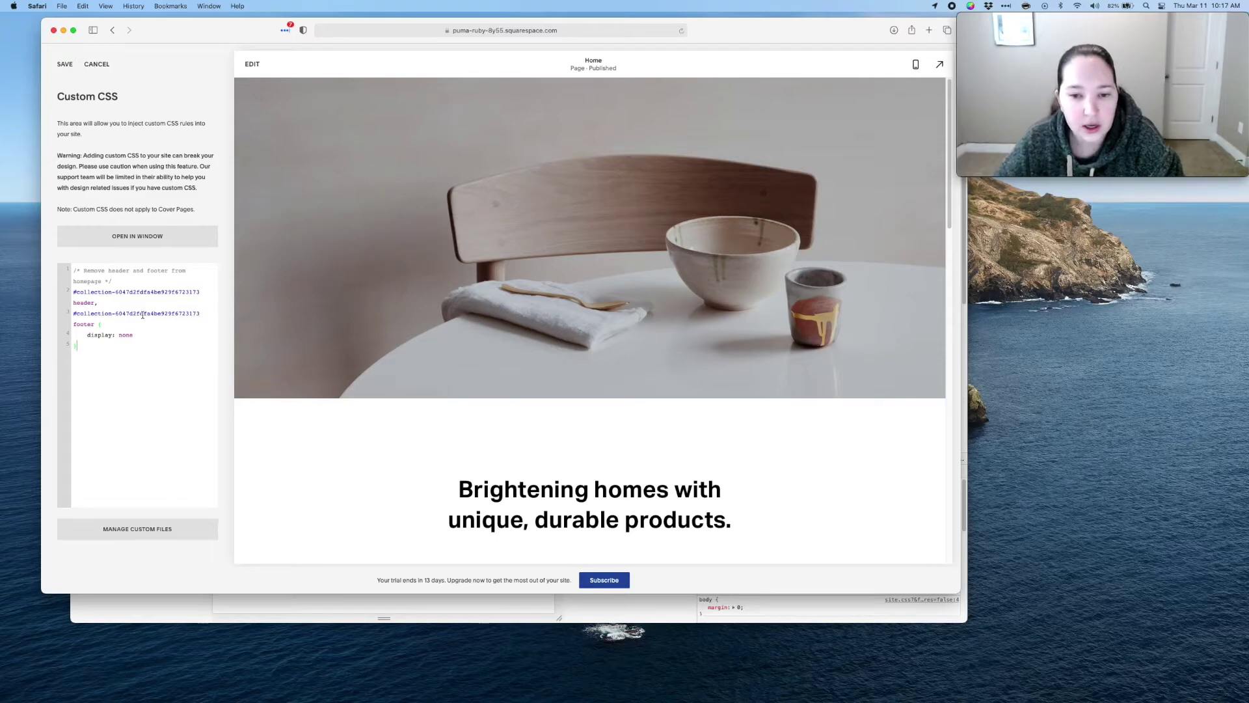
{"action": "key", "text": "Return"}
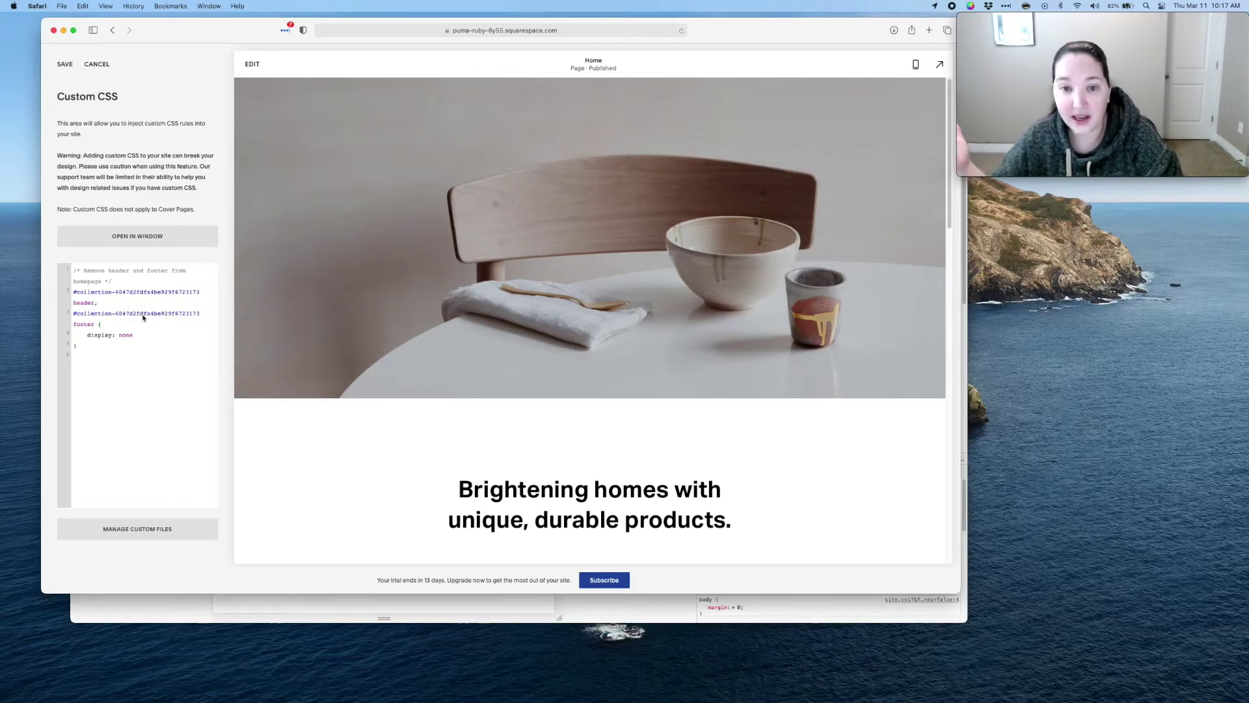
{"action": "left_click", "coordinate": [66, 66]}
Reload the live Home page in Chrome to confirm the header is hidden, then return to the editor.
{"action": "left_click", "coordinate": [674, 614]}
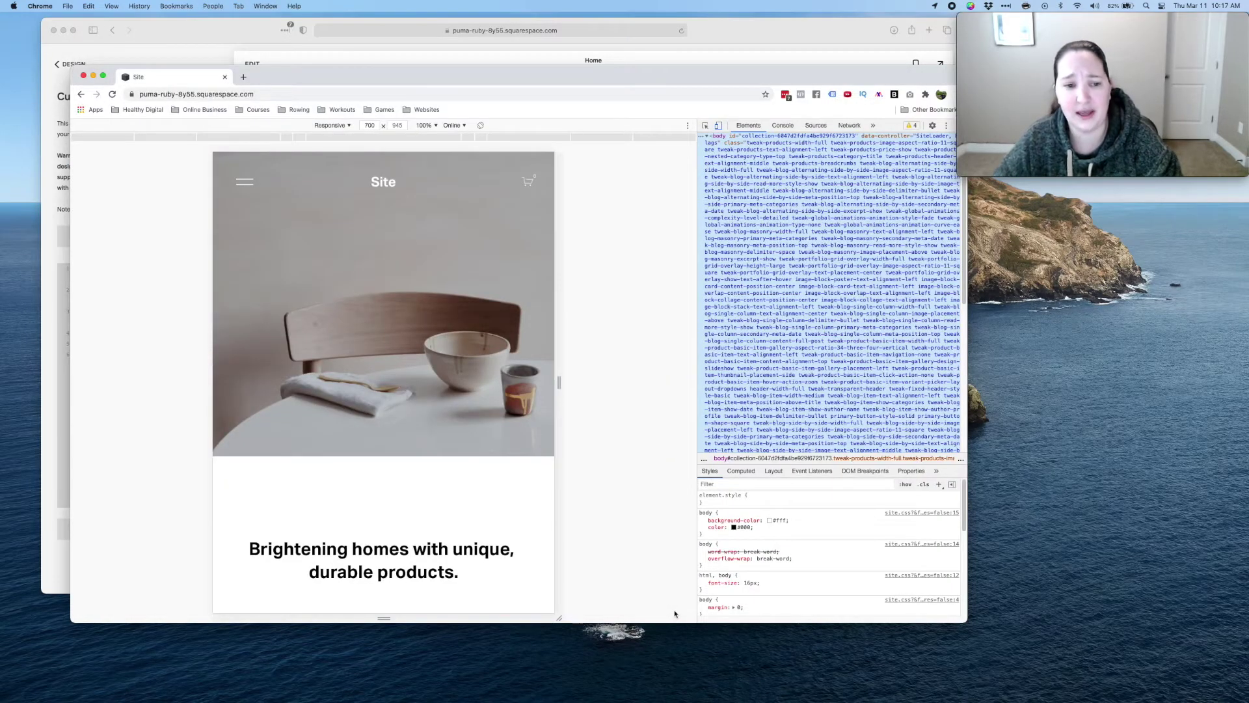
{"action": "left_click", "coordinate": [525, 95]}
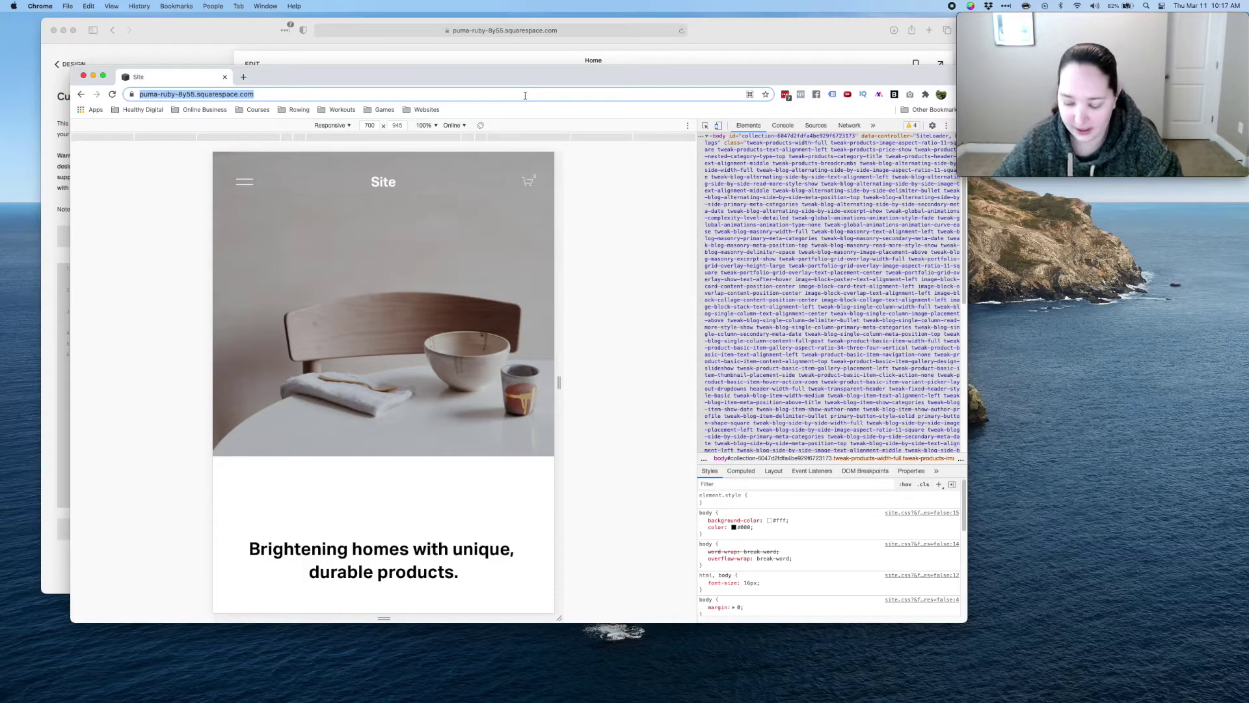
{"action": "key", "text": "Return"}
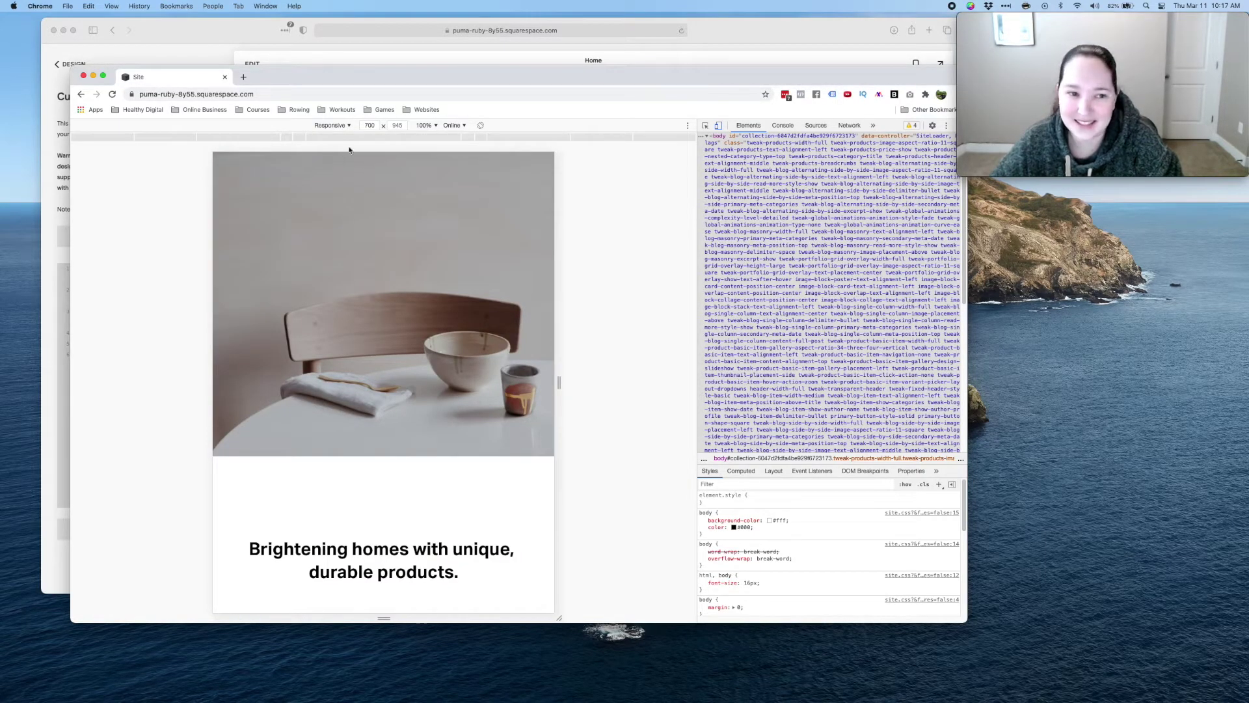
{"action": "left_click", "coordinate": [284, 93]}
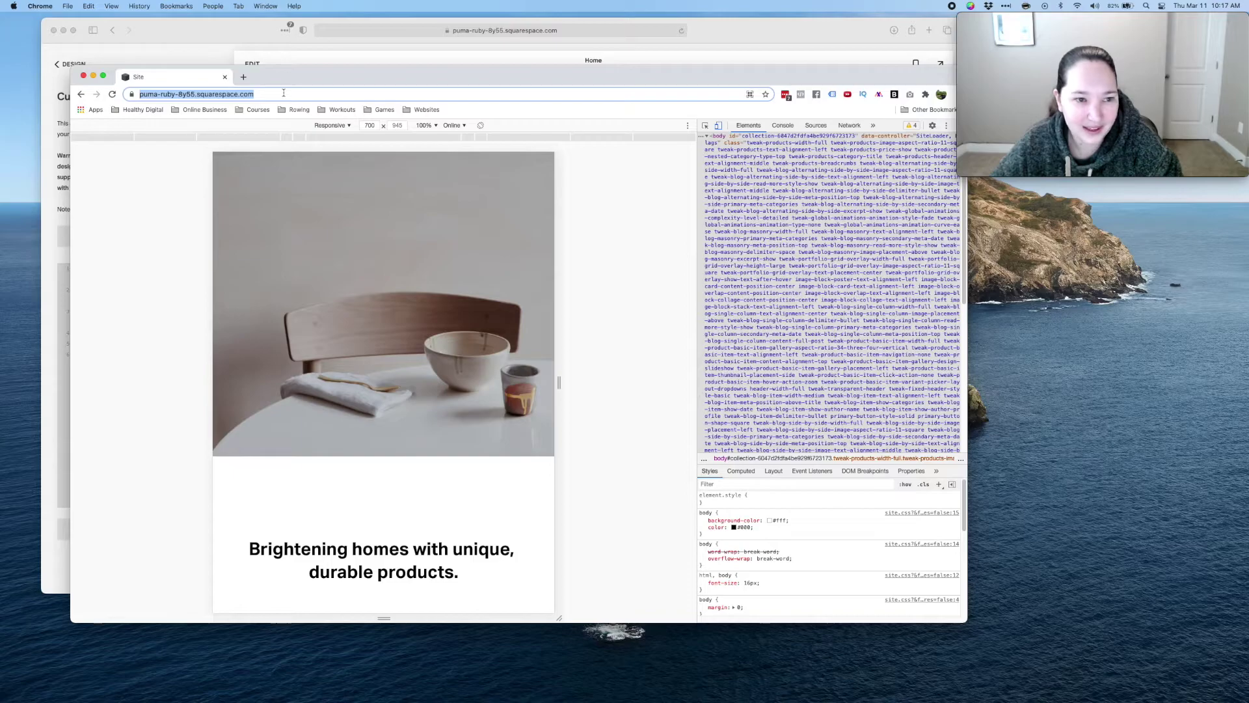
{"action": "left_click", "coordinate": [239, 28]}
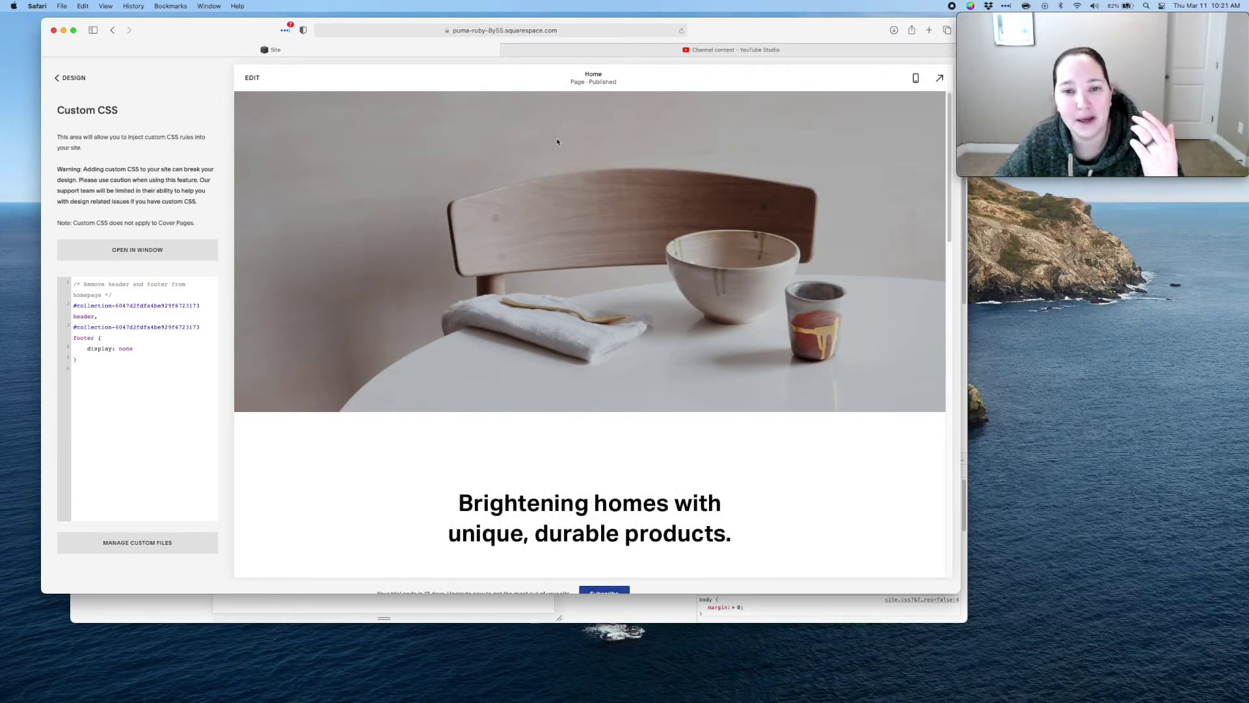
{"action": "mouse_move", "coordinate": [740, 31]}
{"action": "left_mouse_down"}
{"action": "mouse_move", "coordinate": [748, 54]}
{"action": "mouse_move", "coordinate": [738, 31]}
{"action": "left_mouse_up"}
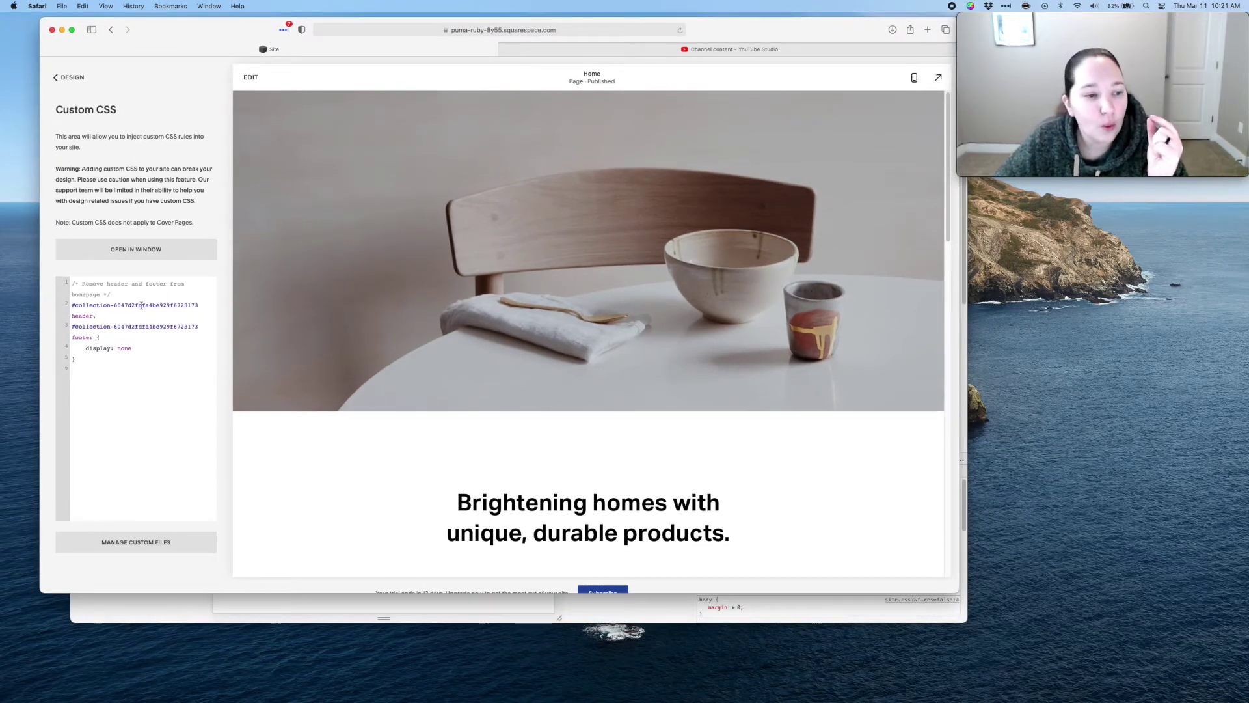
Select the #collection ID on CSS line 2 and bring the live site's Chrome window forward.
{"action": "left_click_drag", "start_coordinate": [192, 306], "coordinate": [68, 307]}
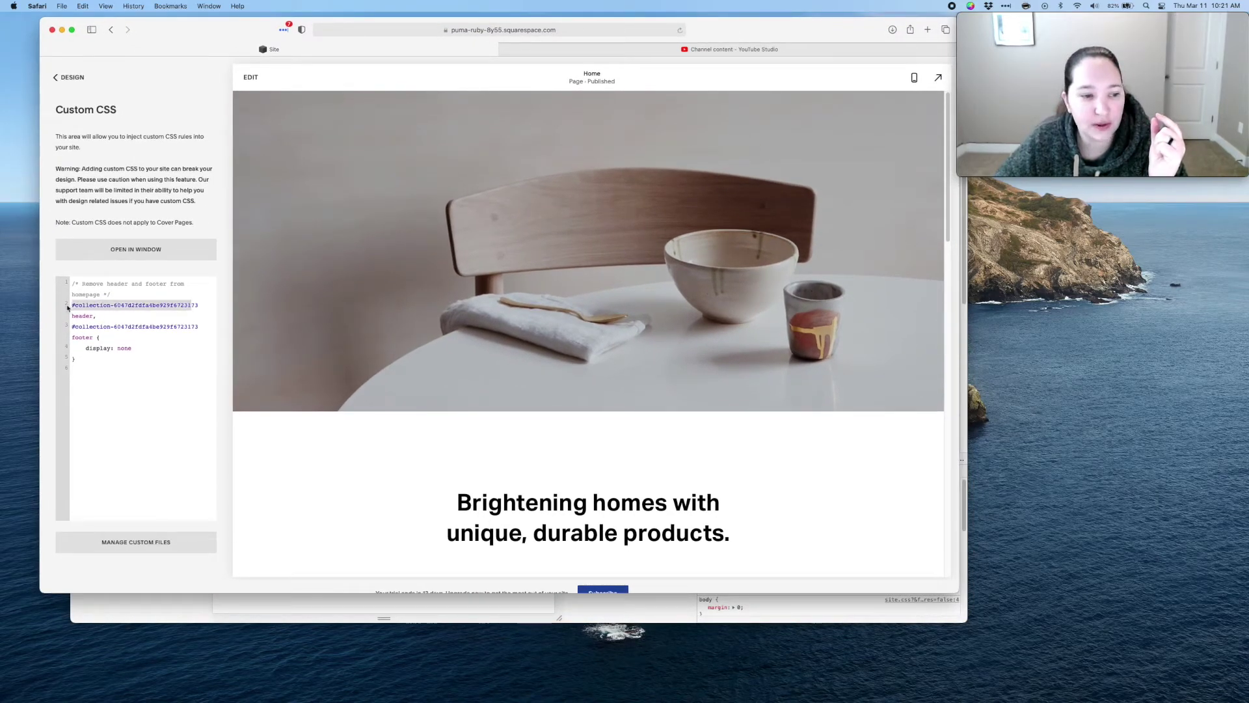
{"action": "left_click", "coordinate": [606, 622]}
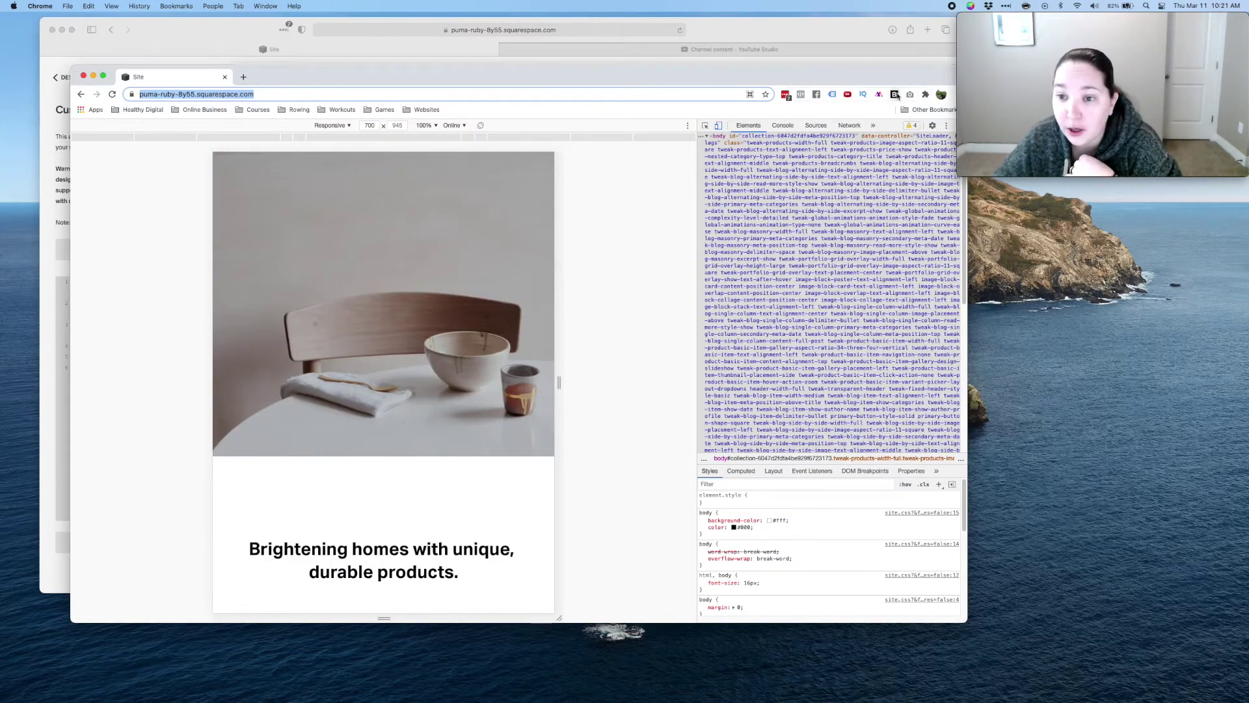
{"action": "key", "text": "super+Tab"}
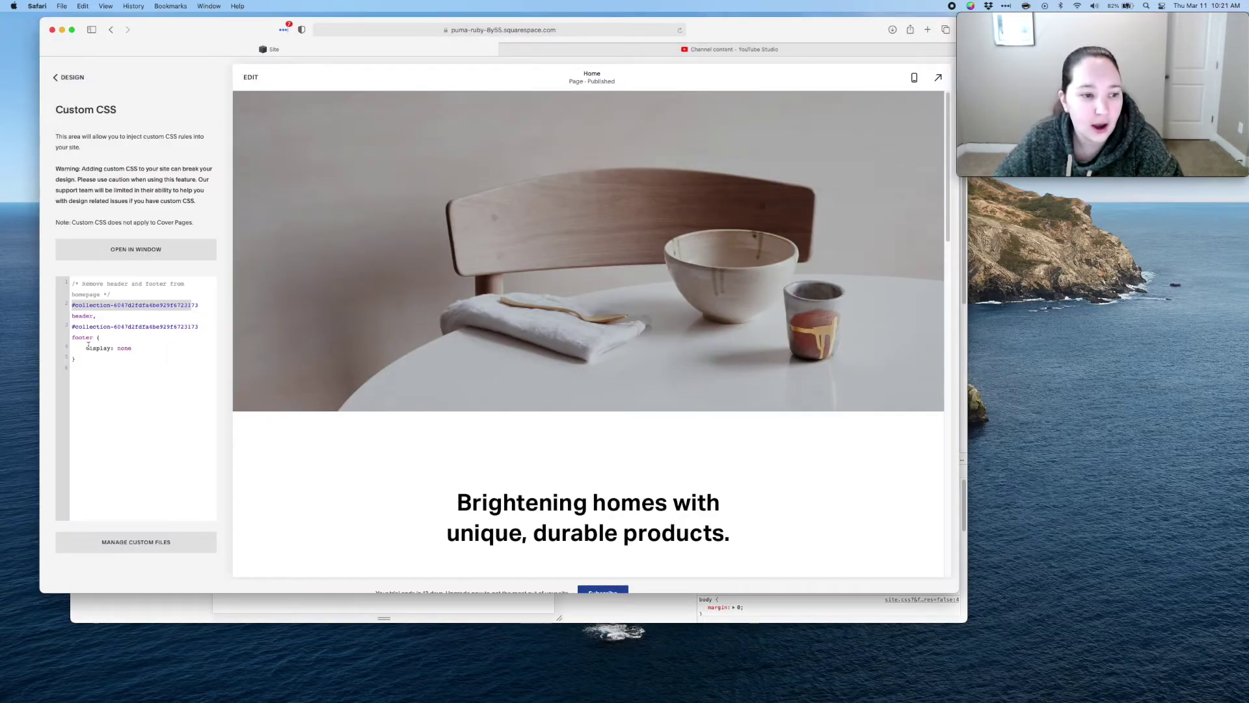
{"action": "left_click", "coordinate": [736, 50]}
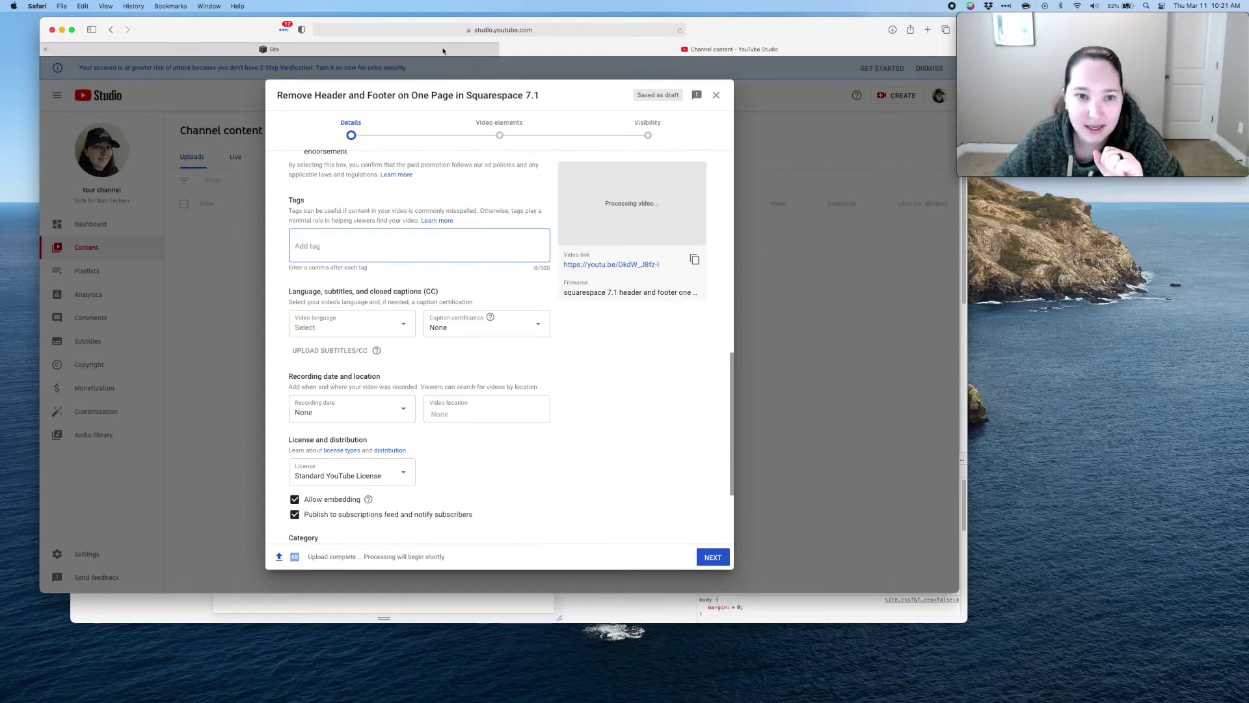
{"action": "key", "text": "ctrl+shift+Tab"}
{"action": "left_click", "coordinate": [619, 619]}
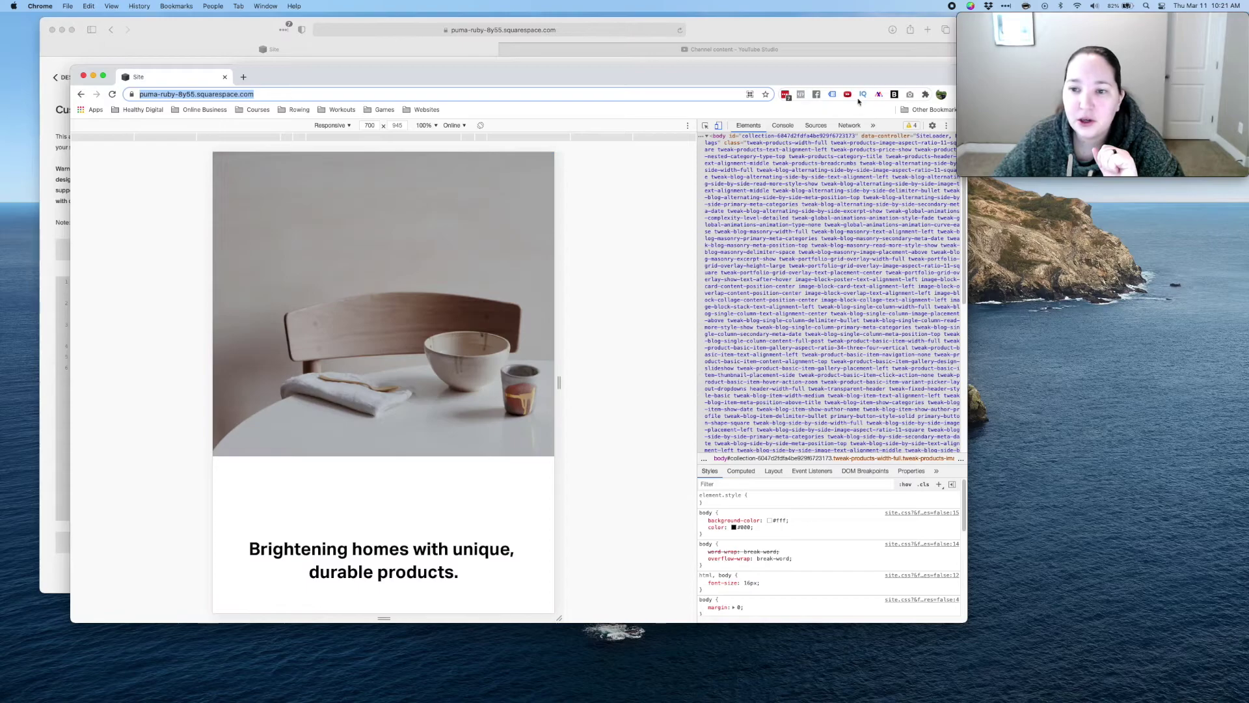
Copy the Home page ID #collection-6047d2fdfa4be929f6723173 from the Collection/Block Identifier labels.
{"action": "left_click", "coordinate": [894, 96]}
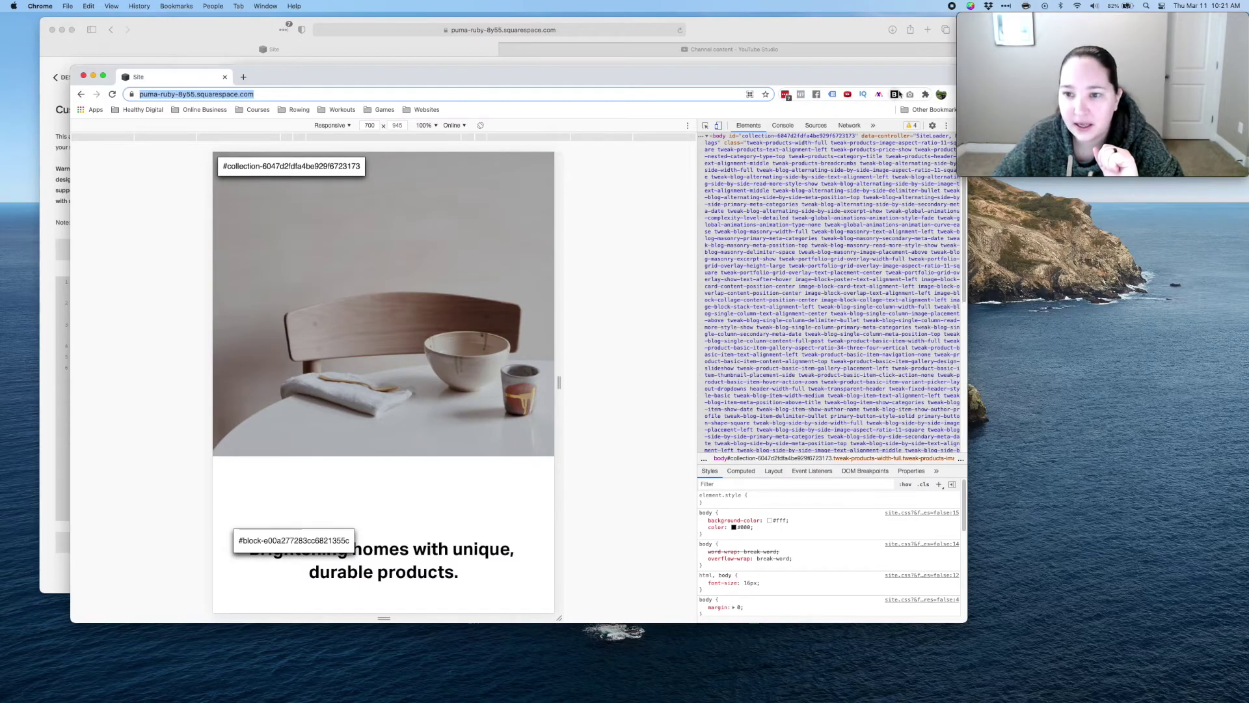
{"action": "left_click", "coordinate": [896, 97]}
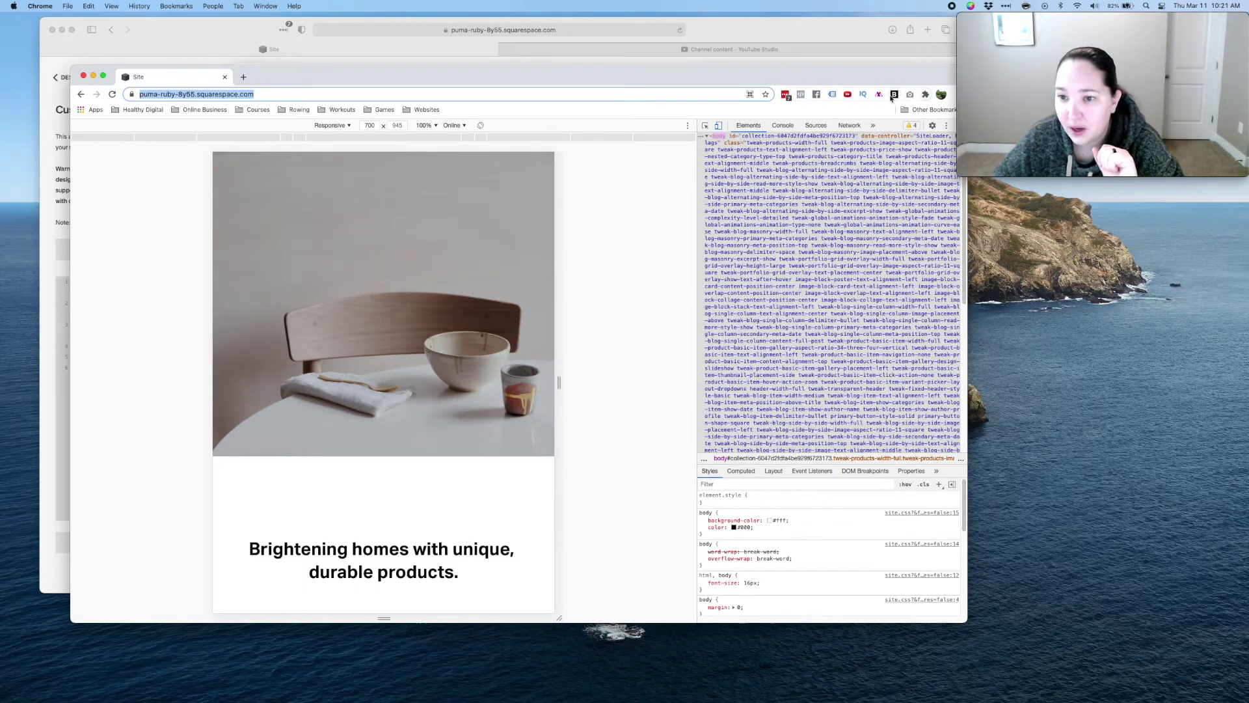
{"action": "left_click", "coordinate": [894, 95]}
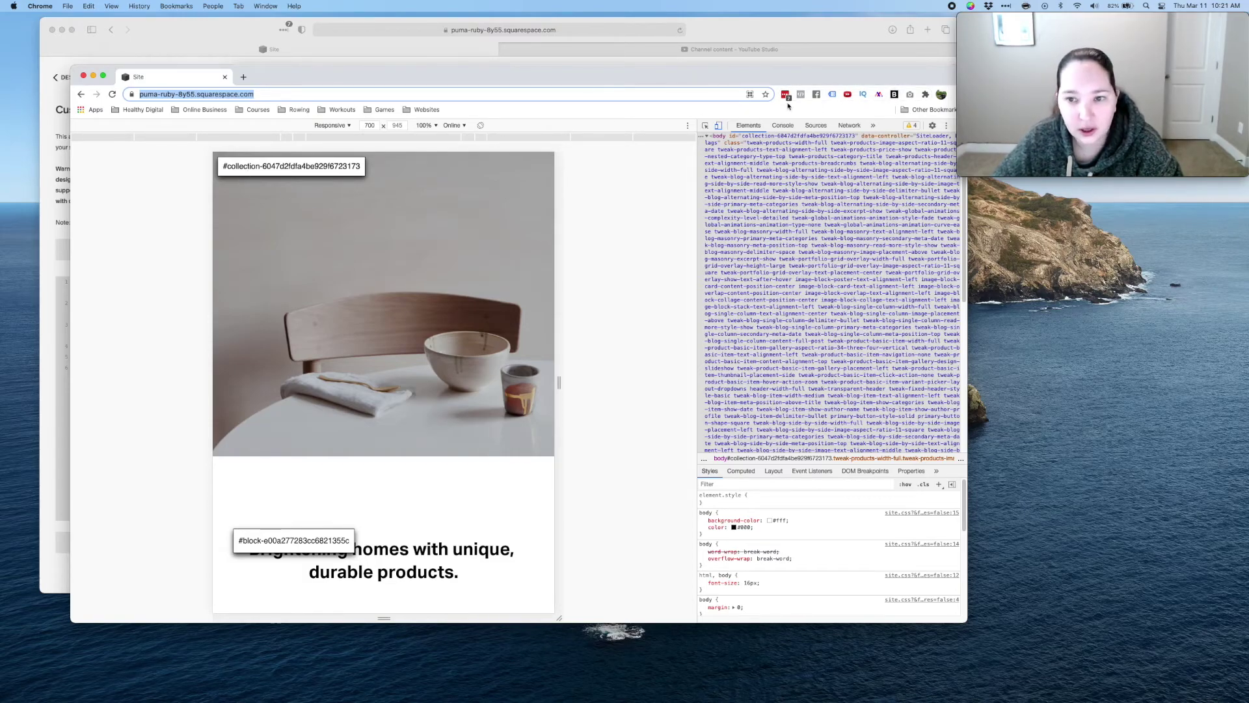
{"action": "left_click", "coordinate": [896, 95]}
{"action": "left_click", "coordinate": [896, 96]}
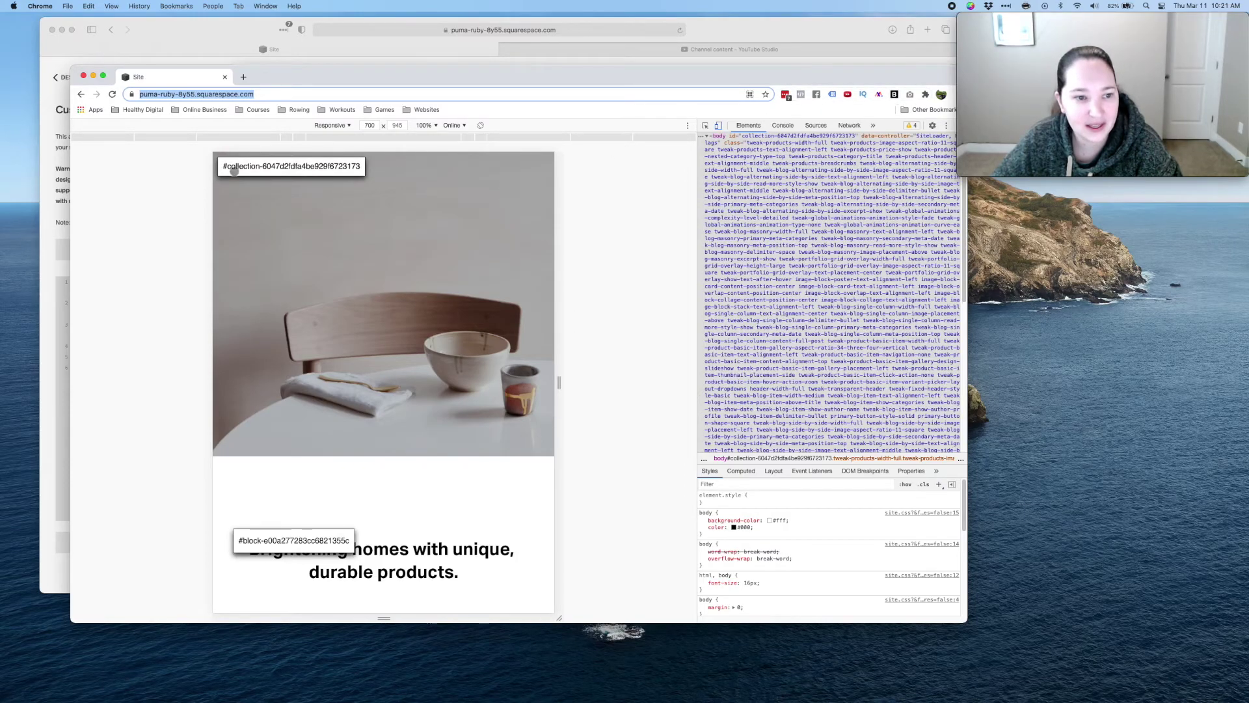
{"action": "left_click", "coordinate": [282, 167]}
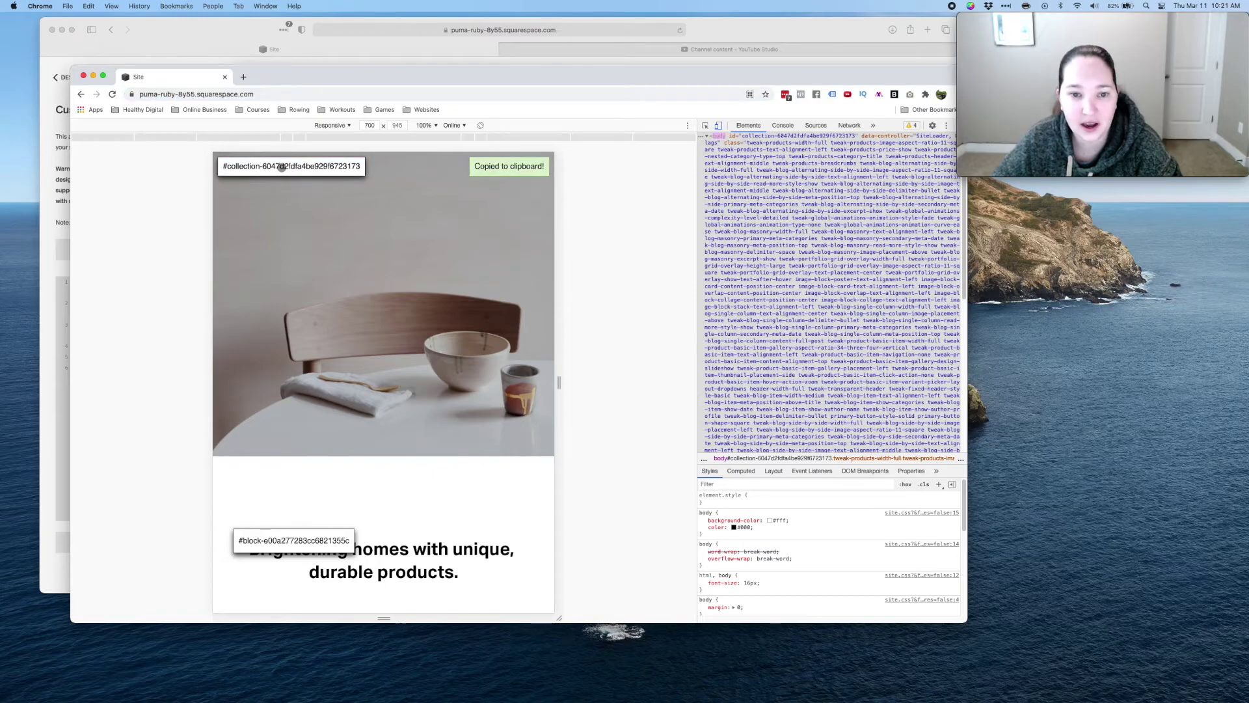
{"action": "left_click", "coordinate": [61, 300]}
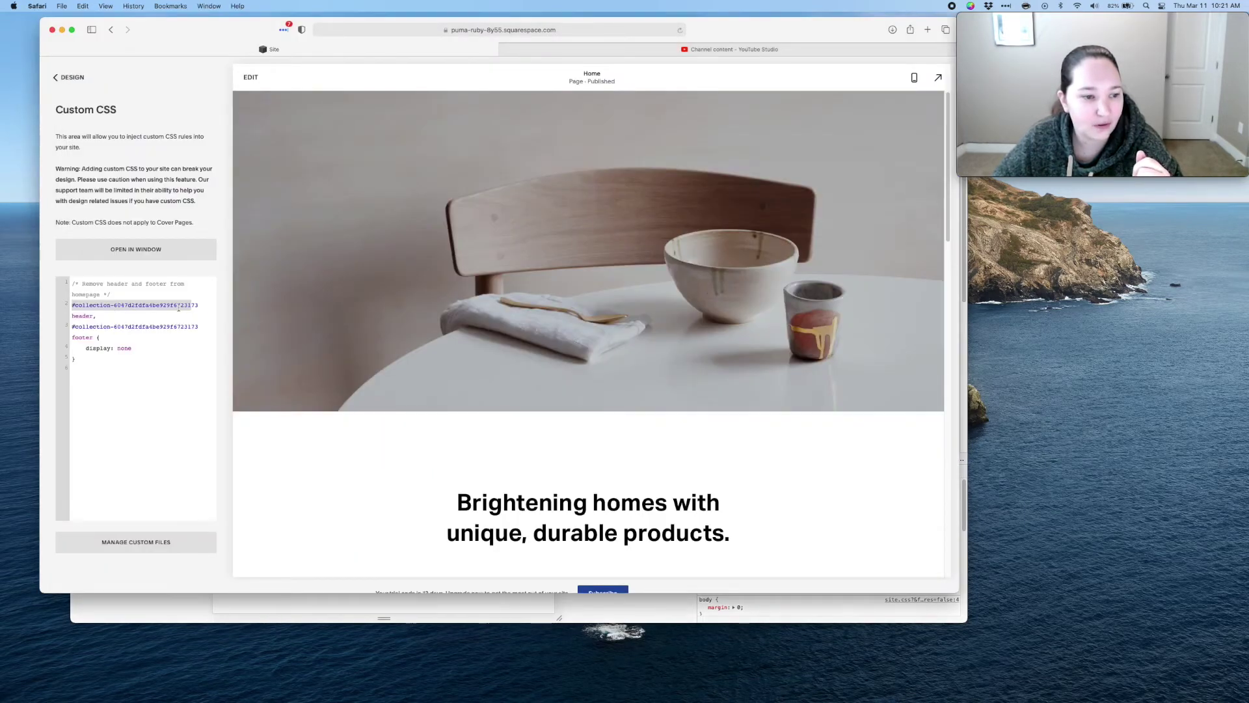
Paste the copied collection ID over the line-2 ID and delete the doubled #.
{"action": "left_click_drag", "start_coordinate": [199, 306], "coordinate": [77, 307]}
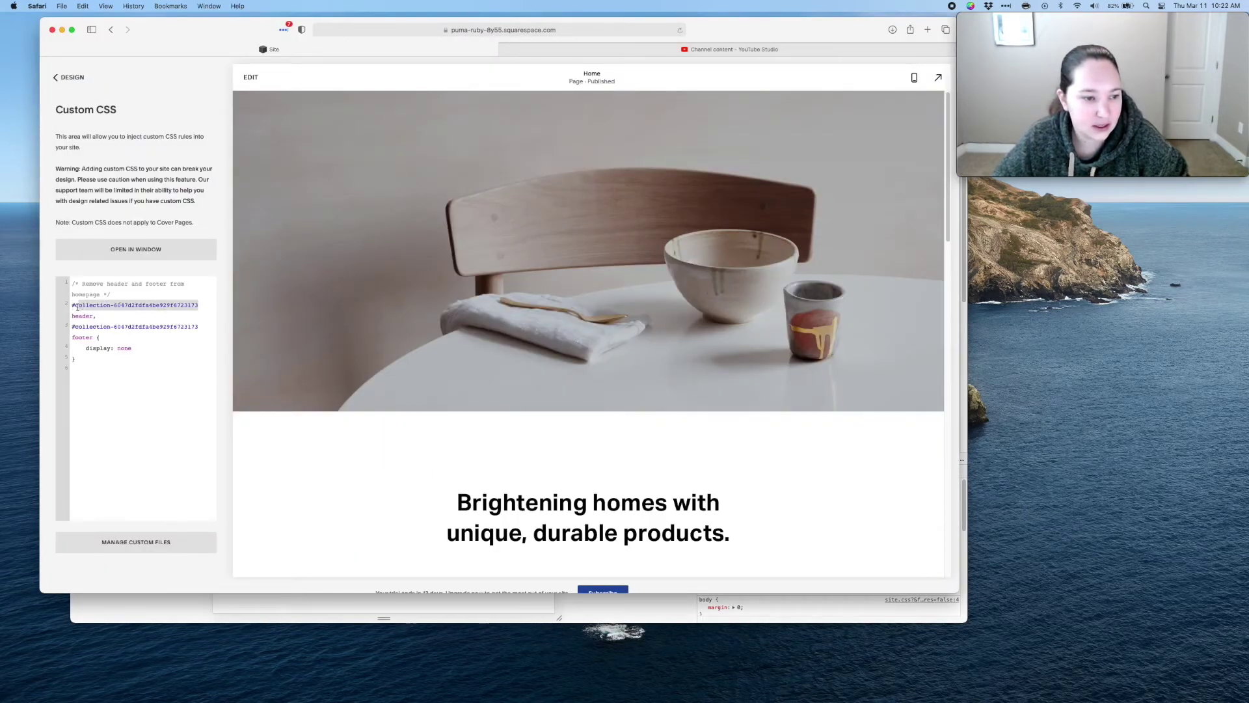
{"action": "key", "text": "super+v"}
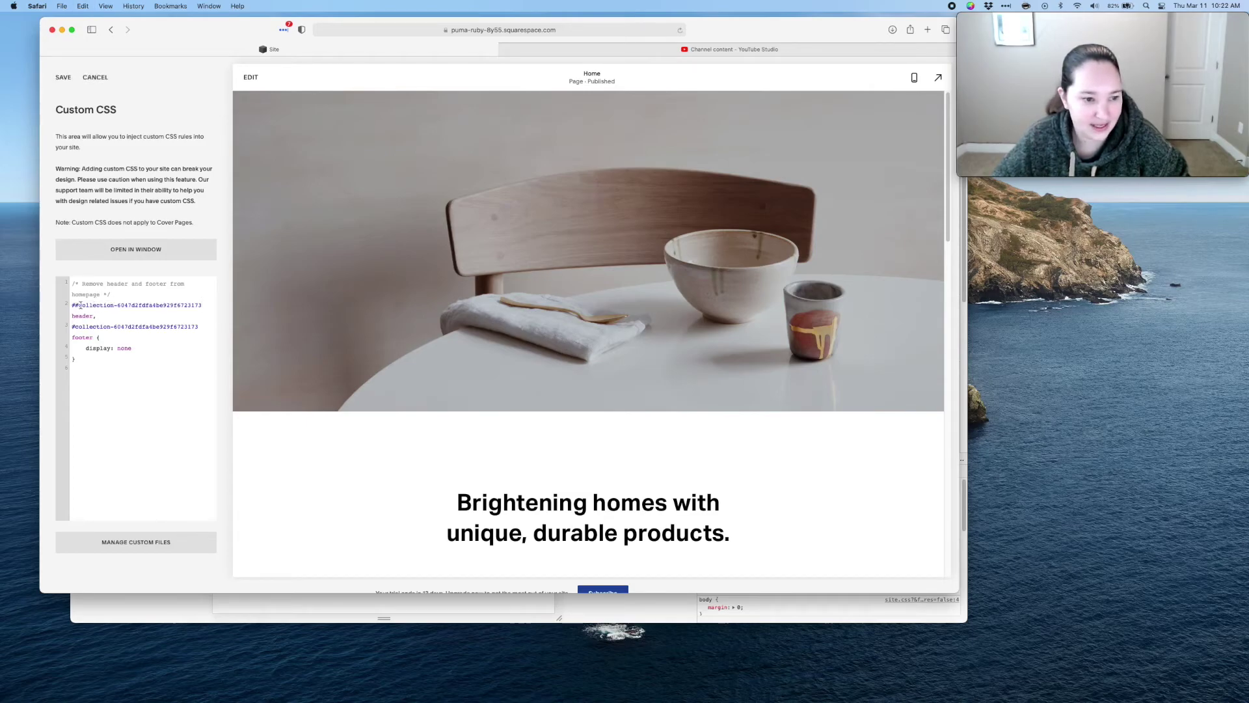
{"action": "left_click", "coordinate": [75, 305]}
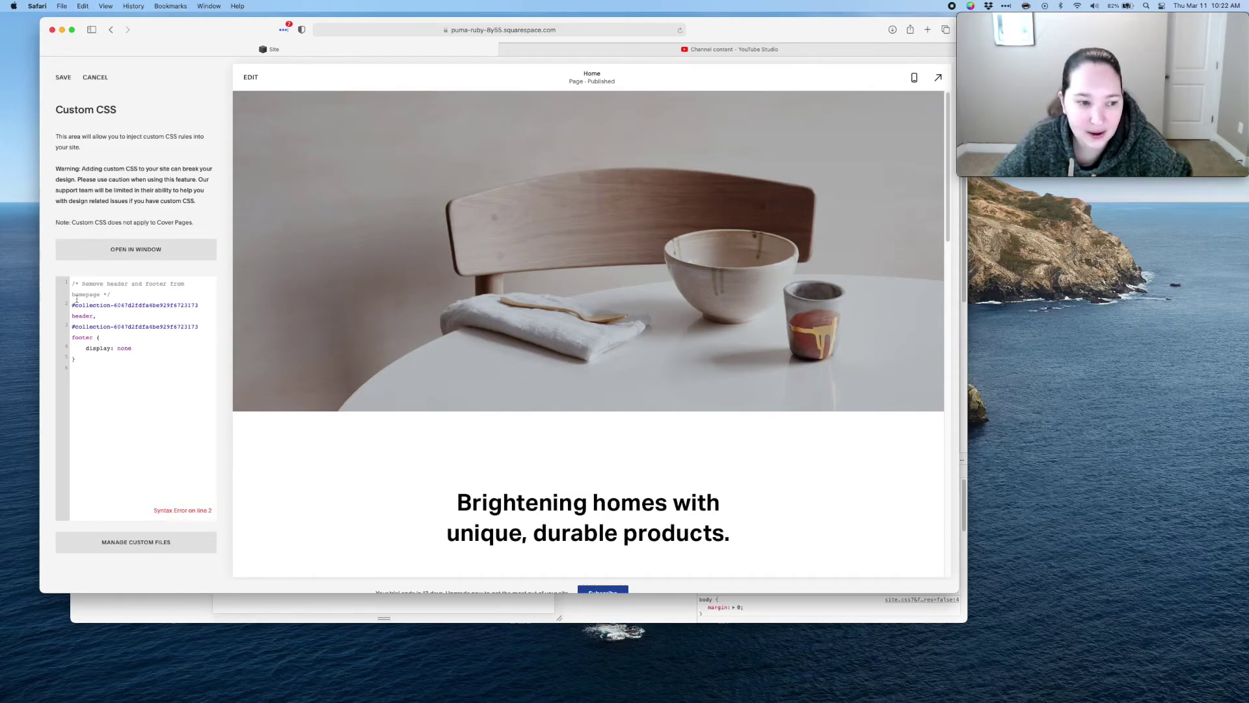
{"action": "key", "text": "BackSpace"}
Bring the live Home page's Chrome window back to the front.
{"action": "left_click", "coordinate": [521, 50]}
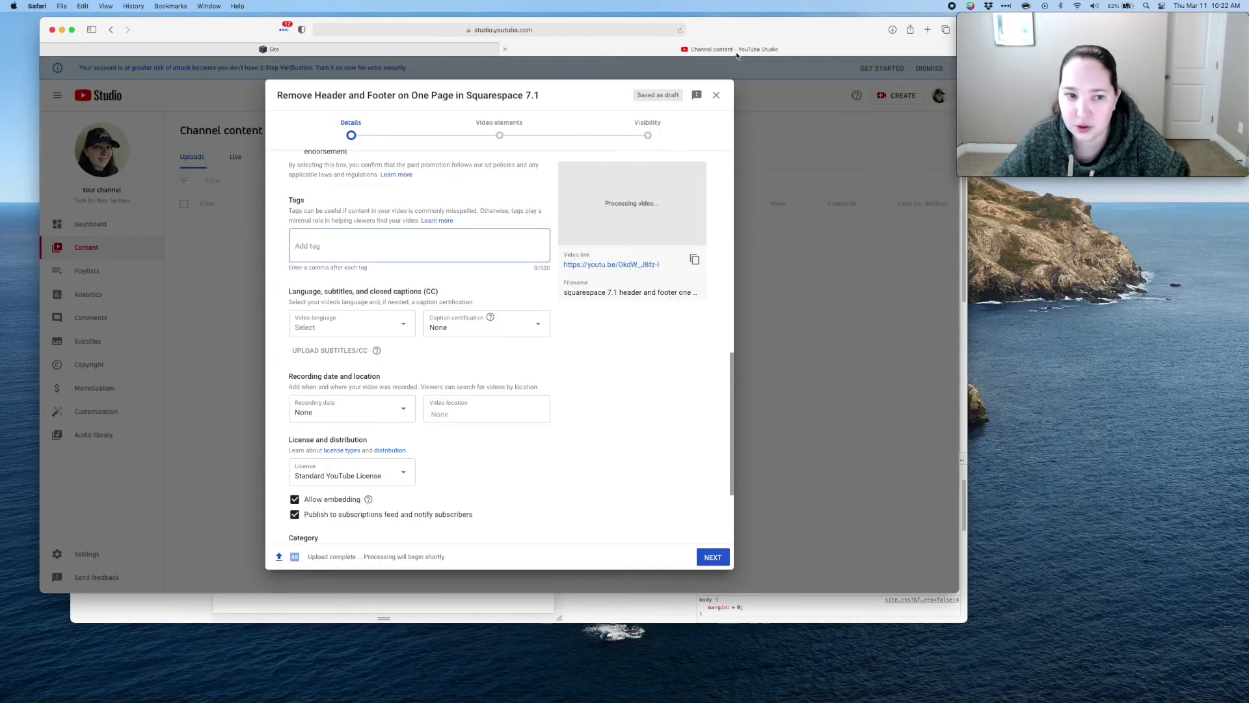
{"action": "left_click", "coordinate": [389, 48]}
{"action": "key", "text": "super+Tab"}
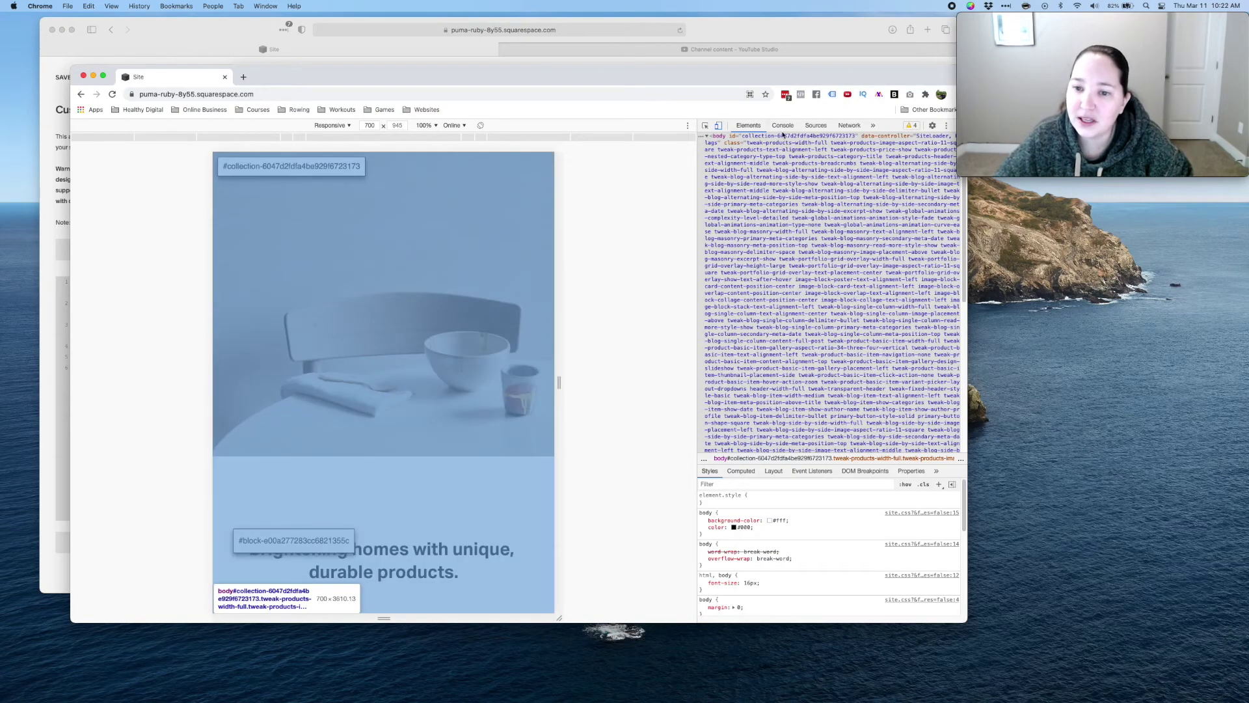
Hide the ID labels and open the Collection/Block Identifier extension's options in the Extensions menu.
{"action": "left_click", "coordinate": [895, 95]}
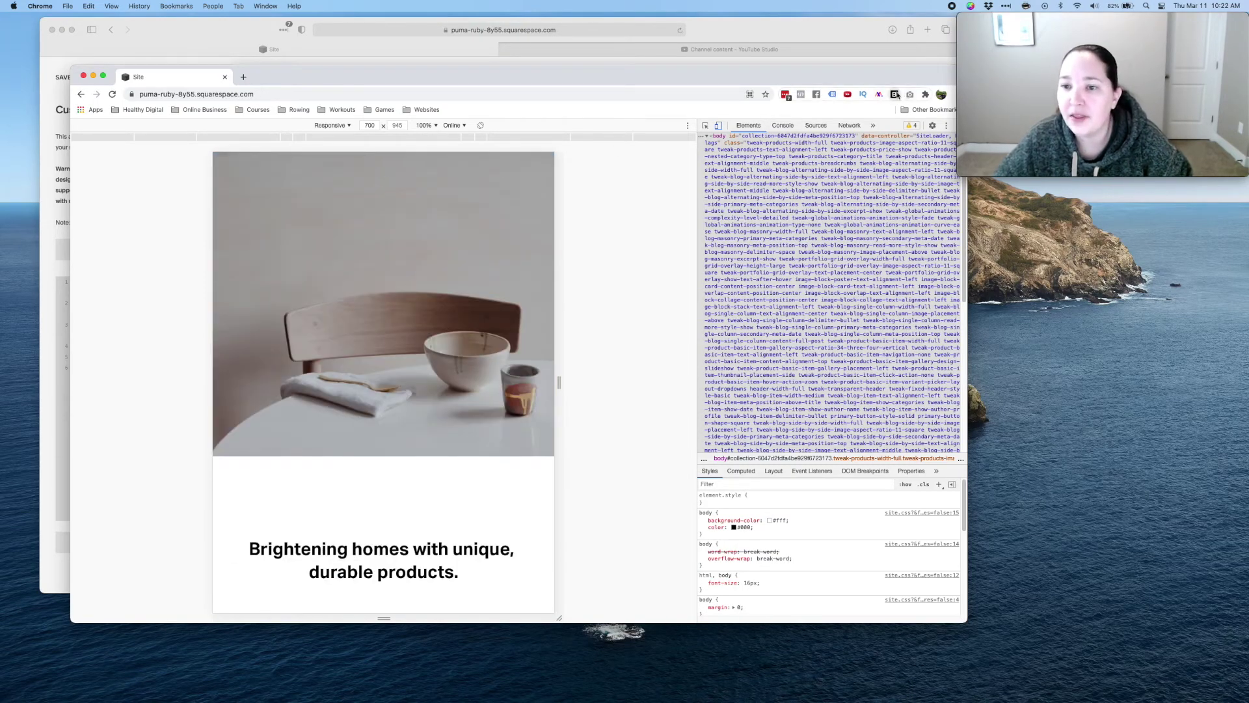
{"action": "left_click", "coordinate": [925, 94]}
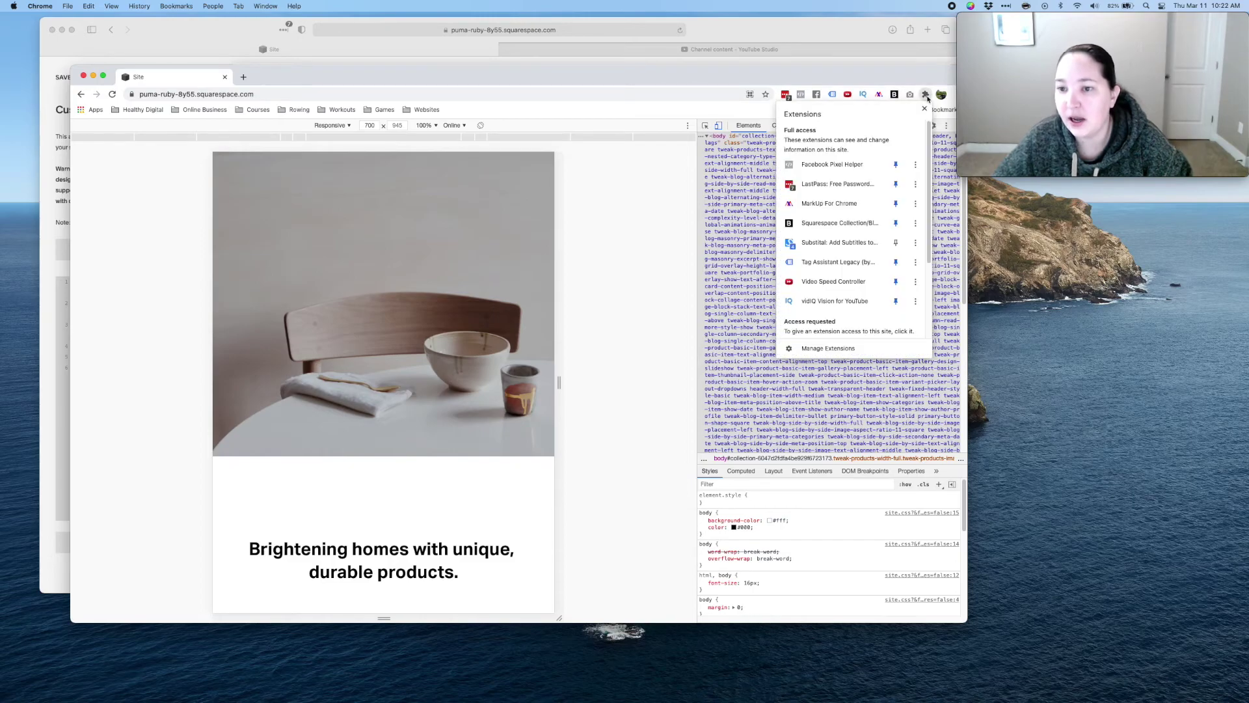
{"action": "left_click", "coordinate": [926, 94]}
{"action": "left_click", "coordinate": [926, 94]}
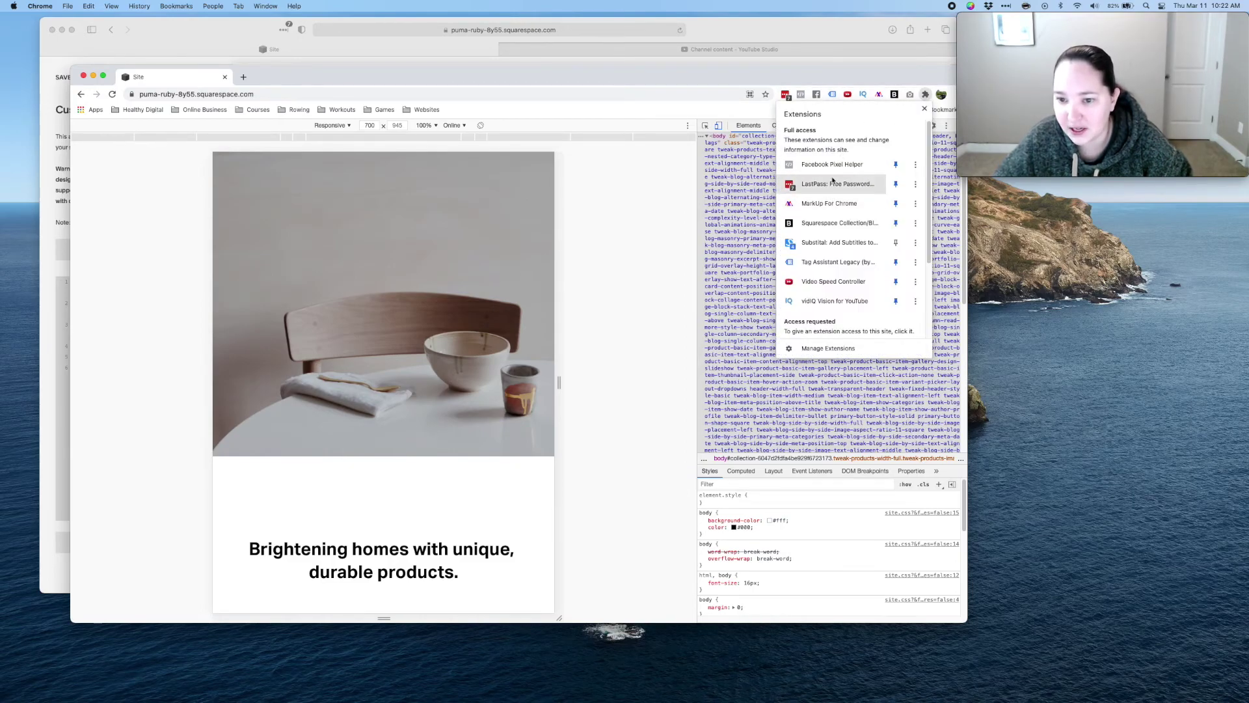
{"action": "scroll", "coordinate": [821, 238], "scroll_direction": "down", "scroll_amount": 3}
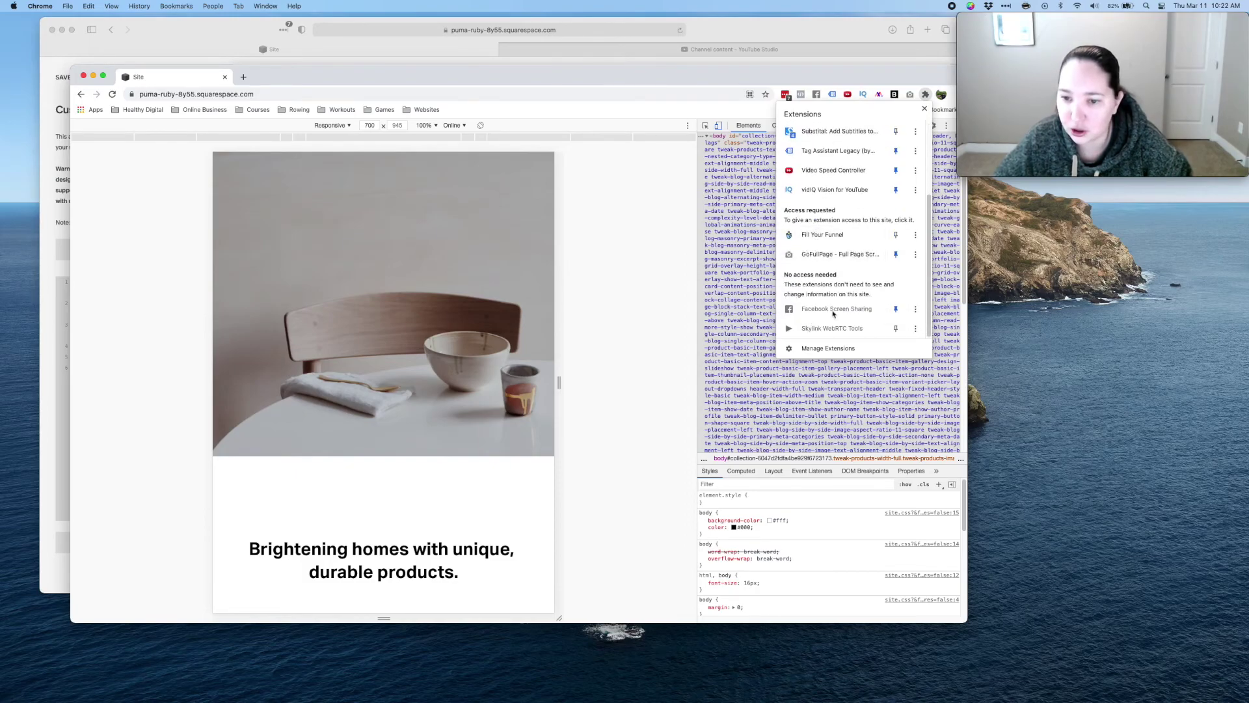
{"action": "scroll", "coordinate": [822, 240], "scroll_direction": "up", "scroll_amount": 3}
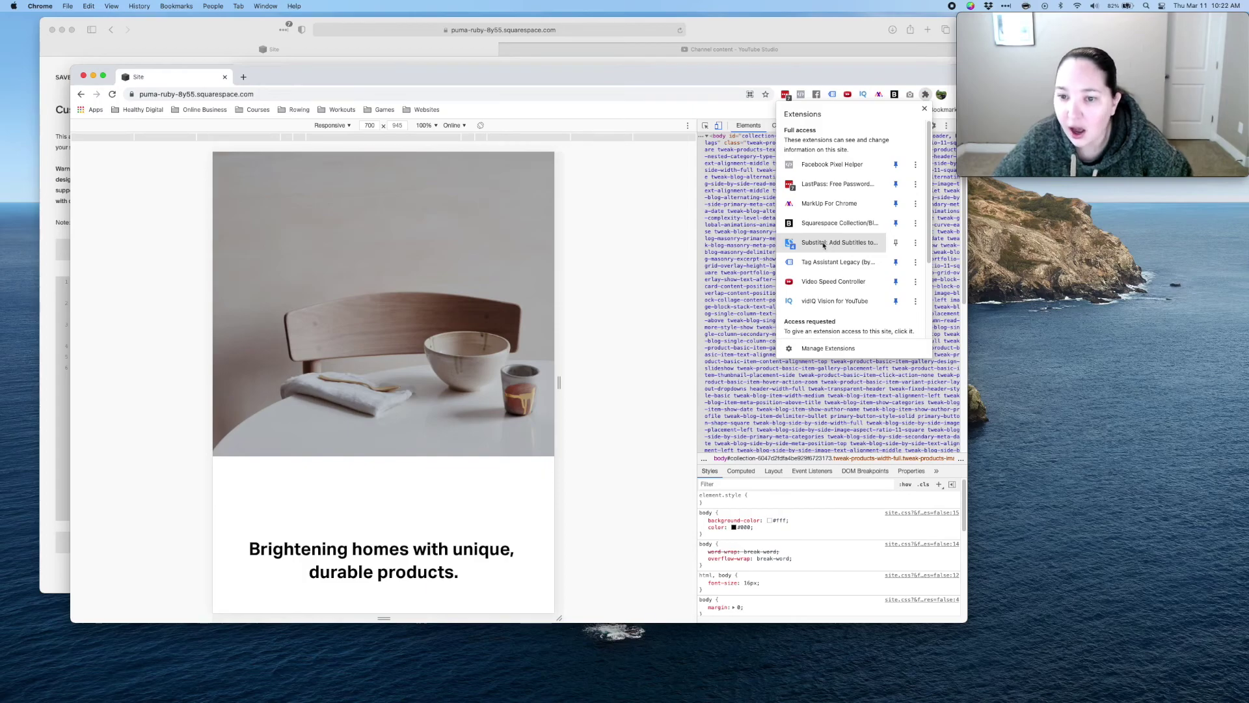
{"action": "left_click", "coordinate": [916, 224]}
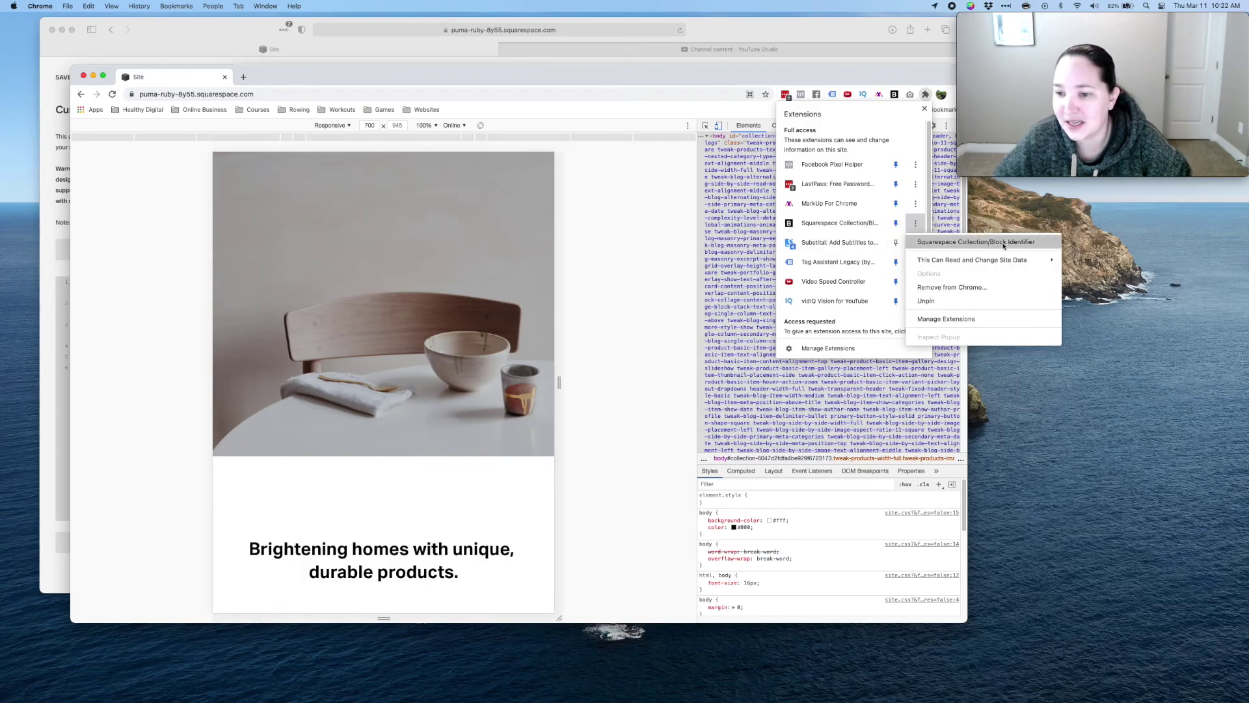